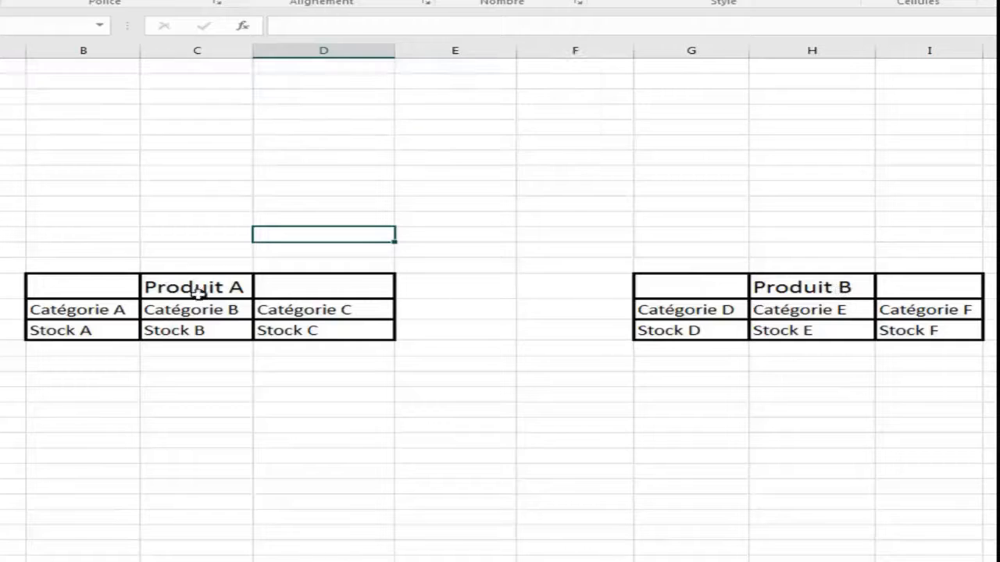
- Examine the Produit A table's title, its categories A to C and the matching stock cells
click(78, 310)
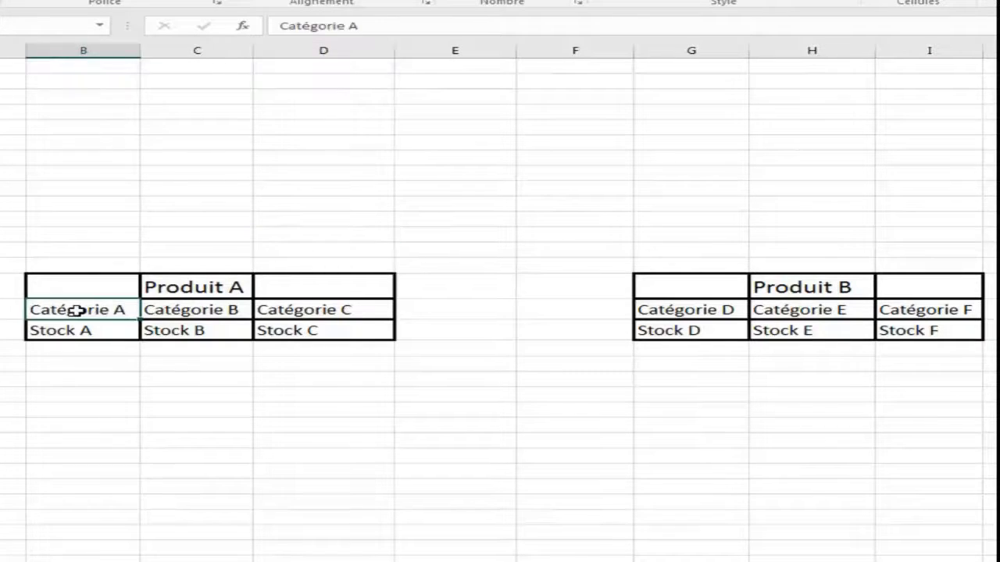
click(208, 310)
click(311, 310)
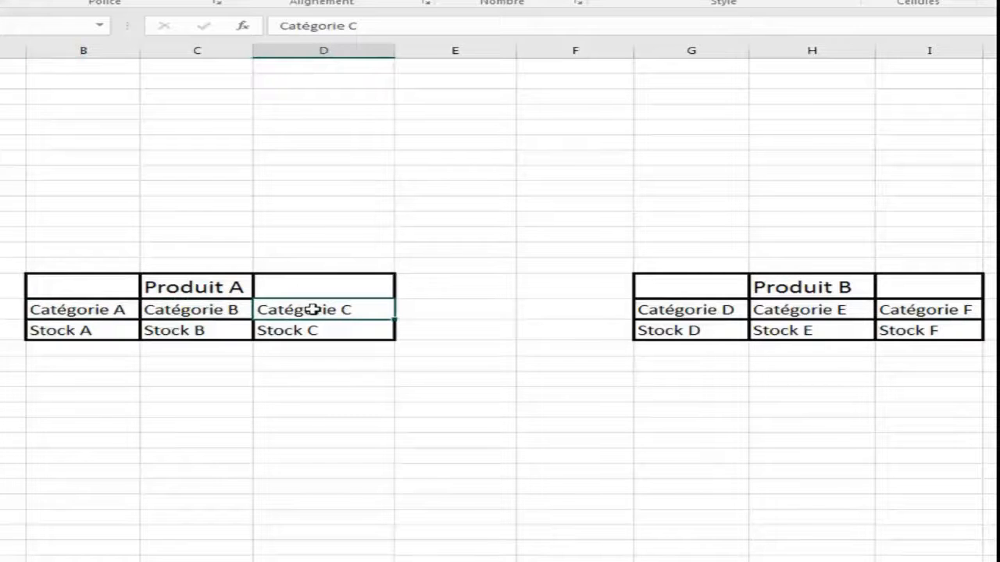
click(81, 334)
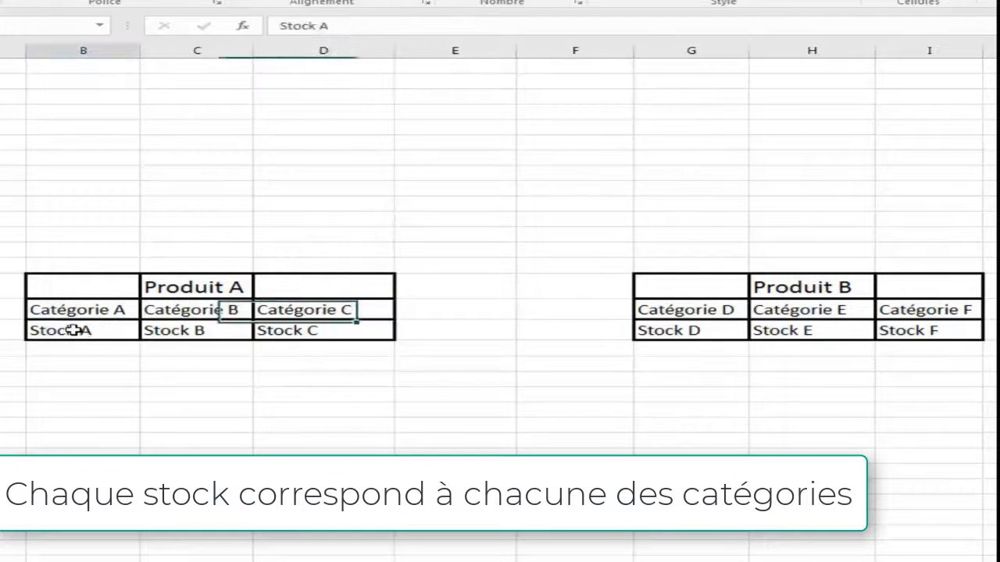
click(170, 332)
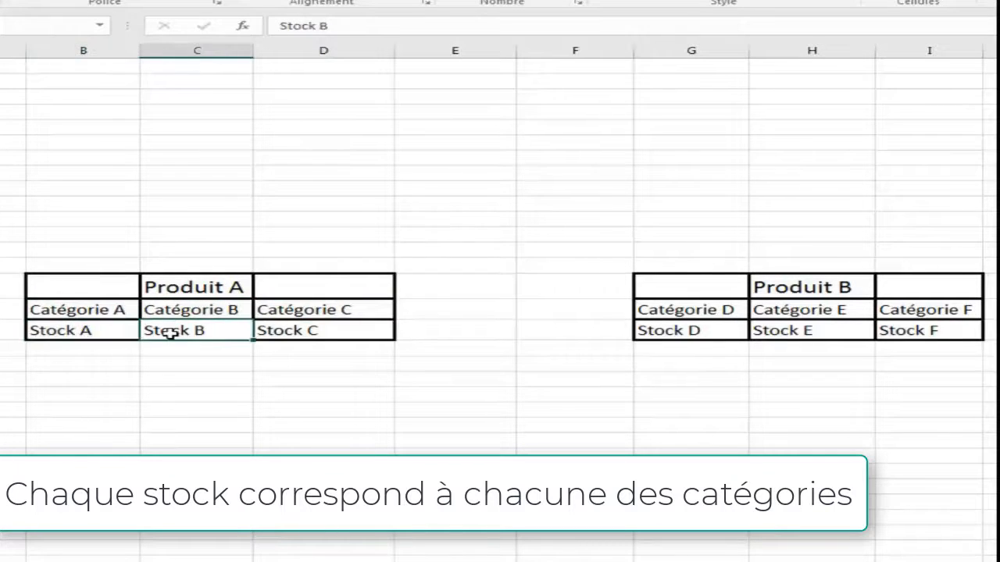
click(279, 332)
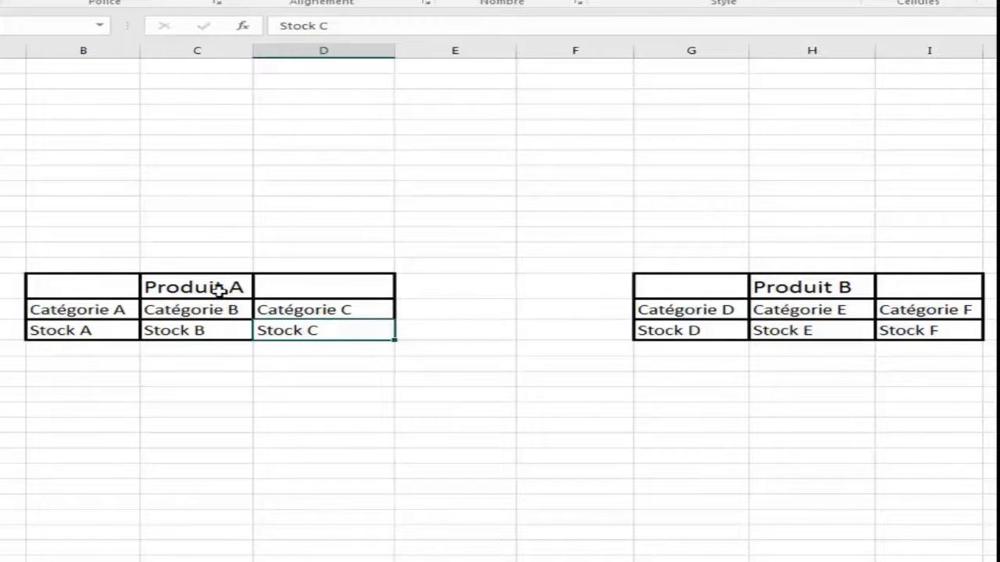
click(219, 289)
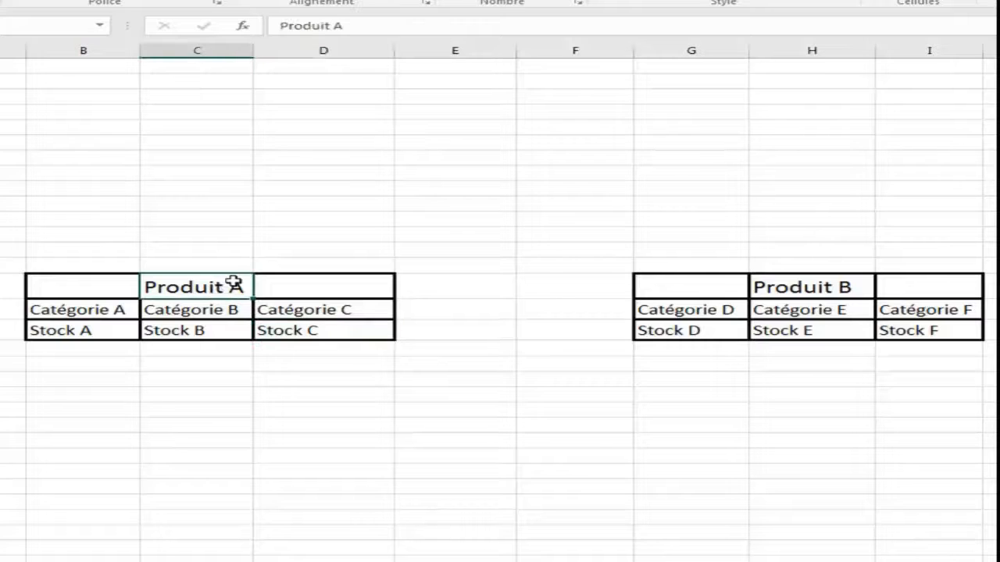
- Examine the Produit B table's title, its categories D to F and the matching stock cells
click(835, 294)
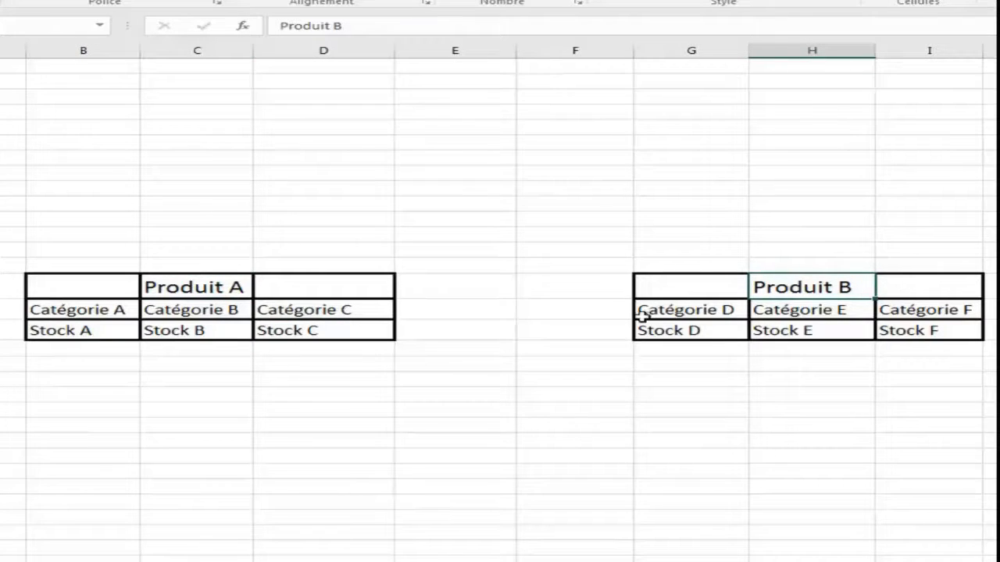
click(698, 309)
click(803, 310)
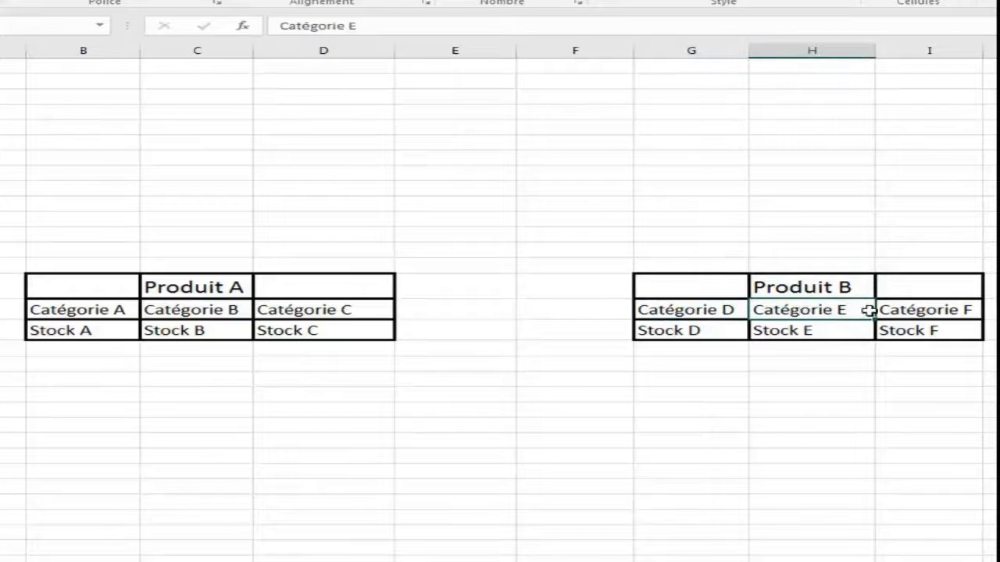
click(912, 310)
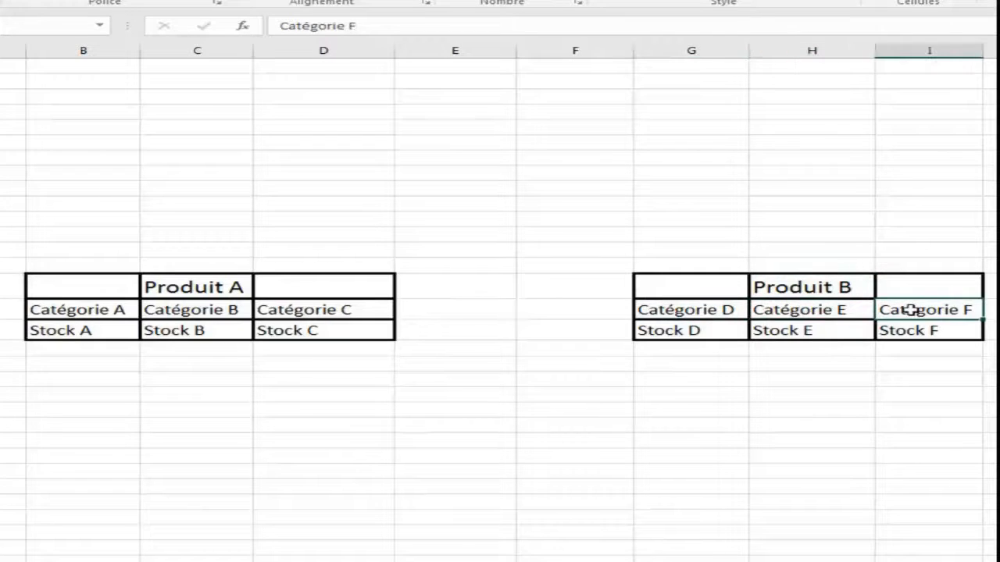
click(670, 330)
click(792, 330)
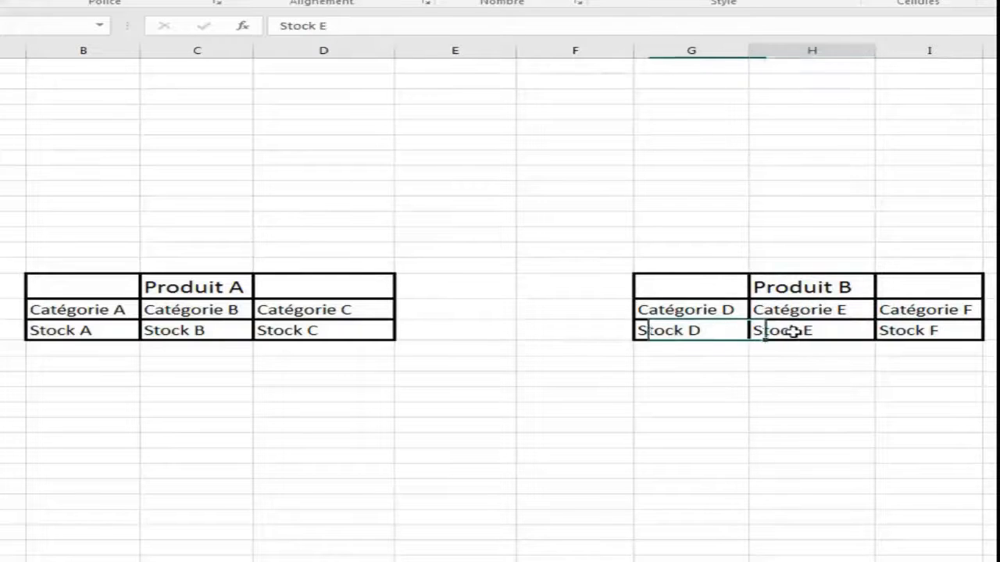
click(899, 330)
click(345, 285)
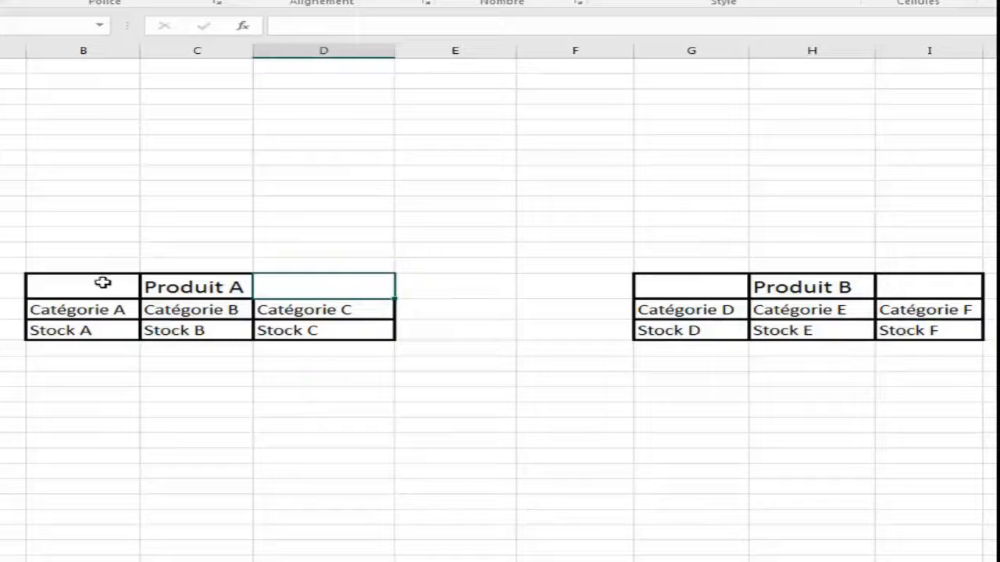
click(122, 265)
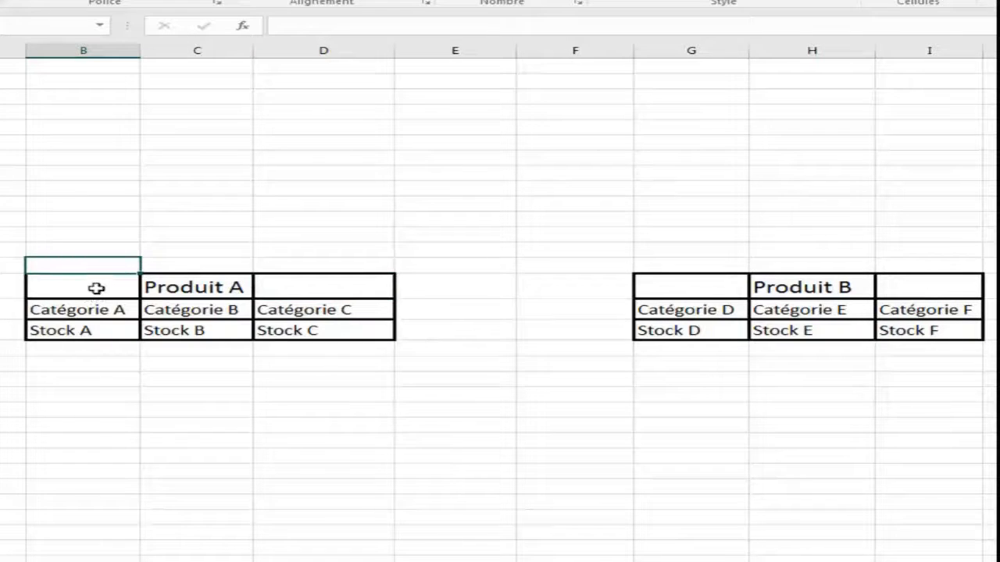
click(96, 288)
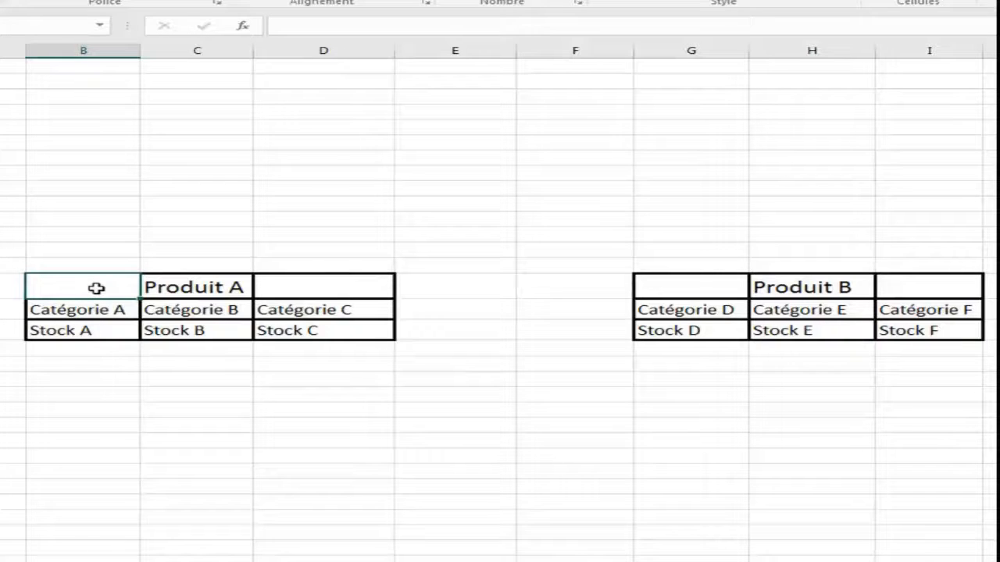
drag(96, 287, 310, 289)
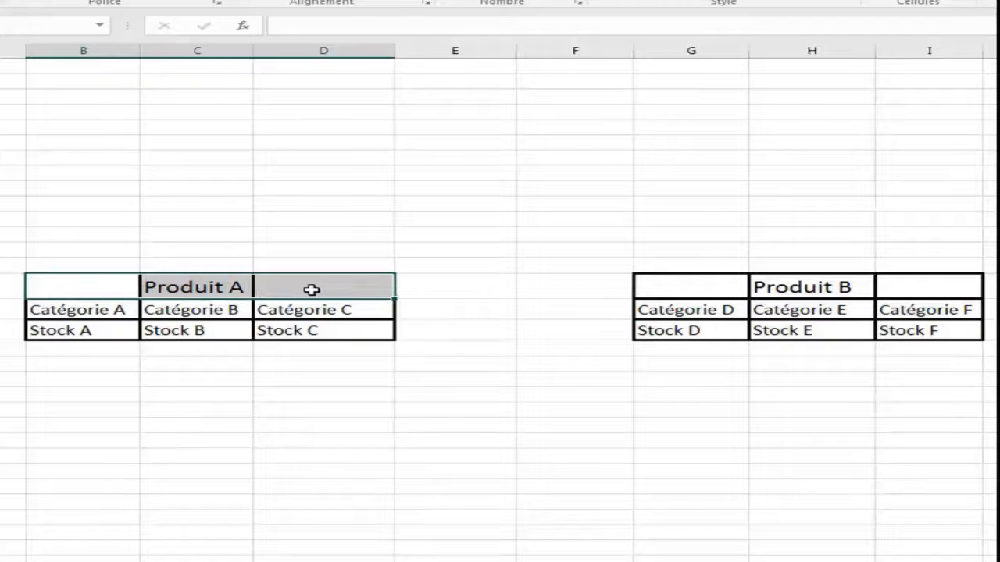
click(58, 288)
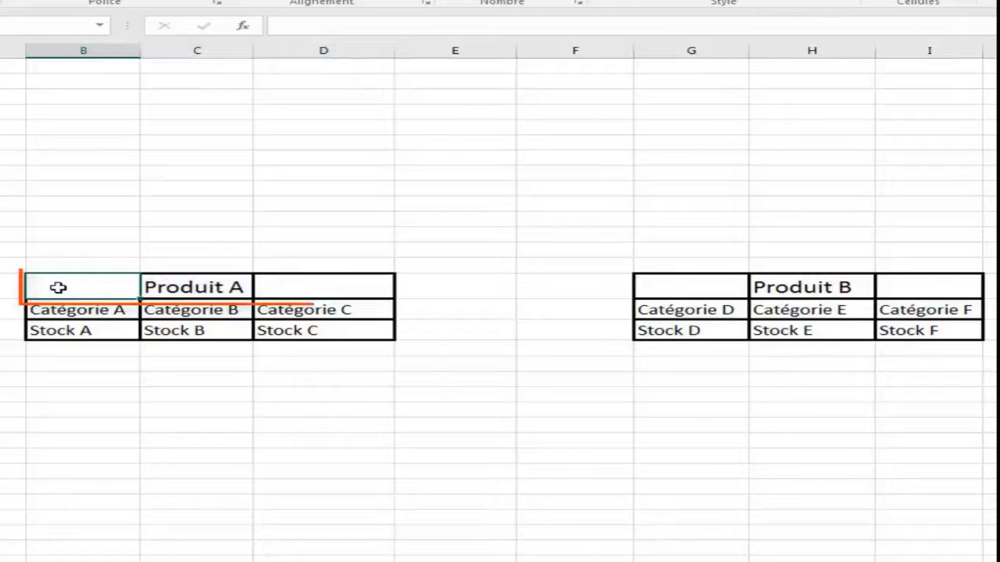
- Merge the Produit A title cells B15 to D15 through the cell format's alignment settings, and center the title horizontally
drag(58, 287, 315, 289)
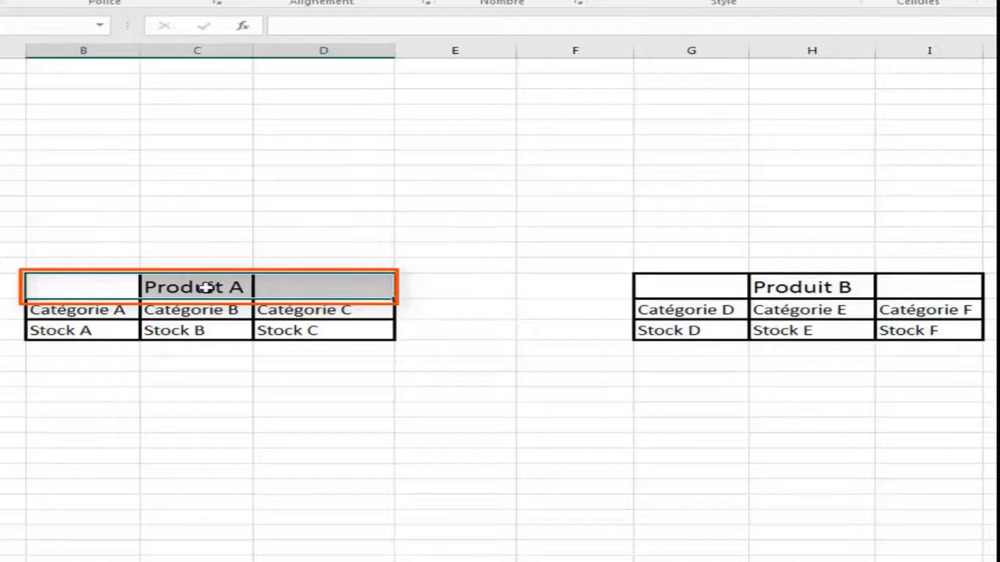
right_click(207, 285)
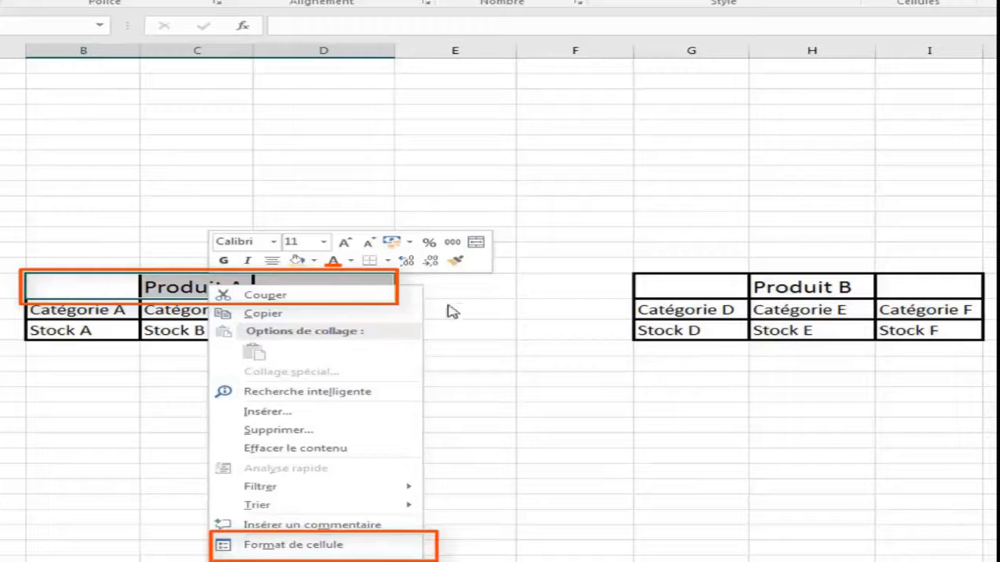
click(471, 326)
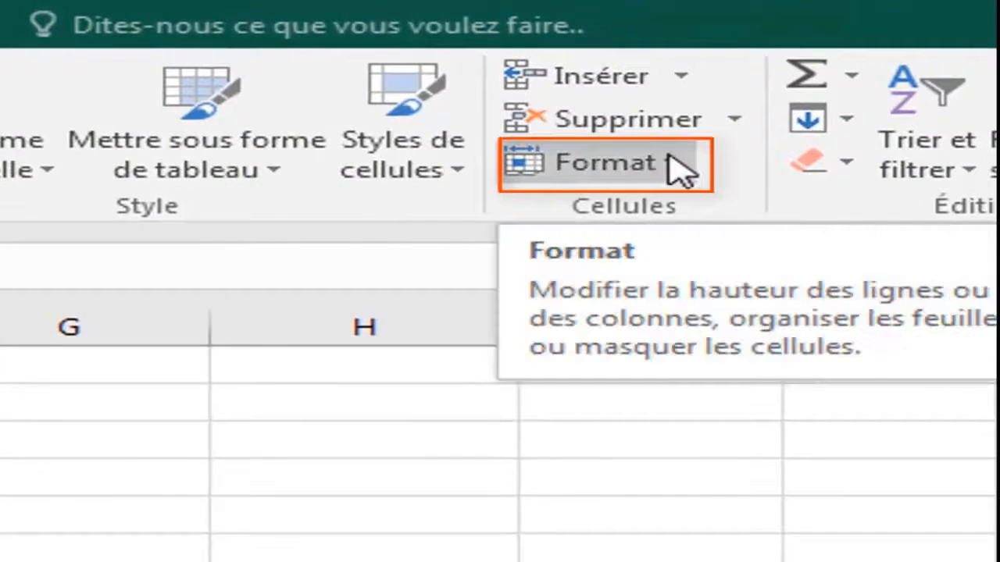
click(679, 168)
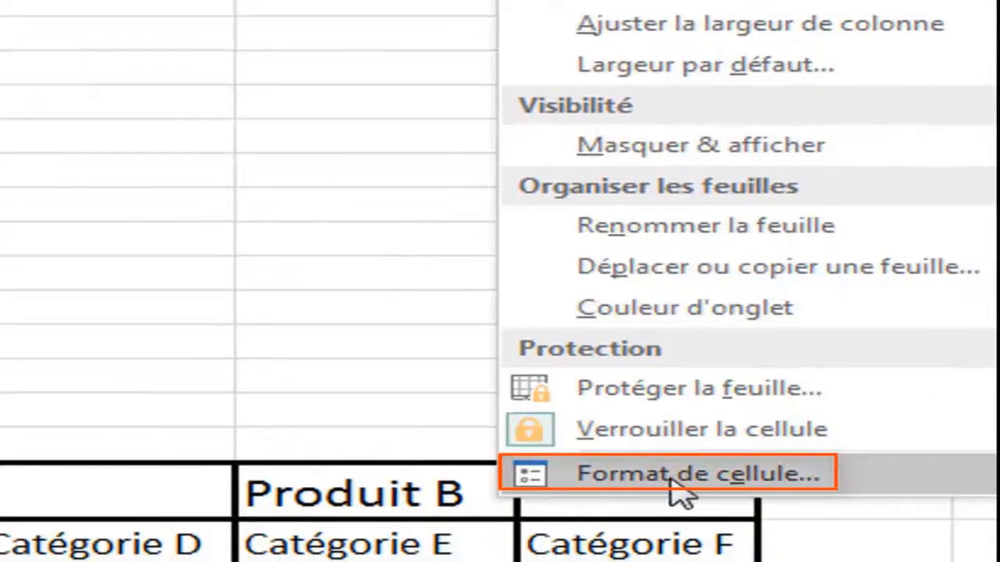
click(664, 480)
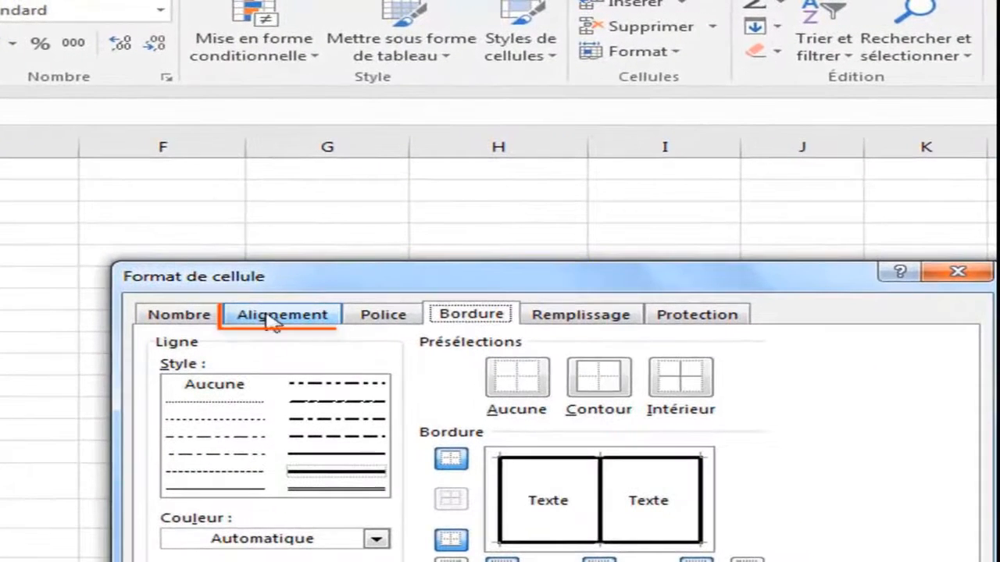
click(297, 320)
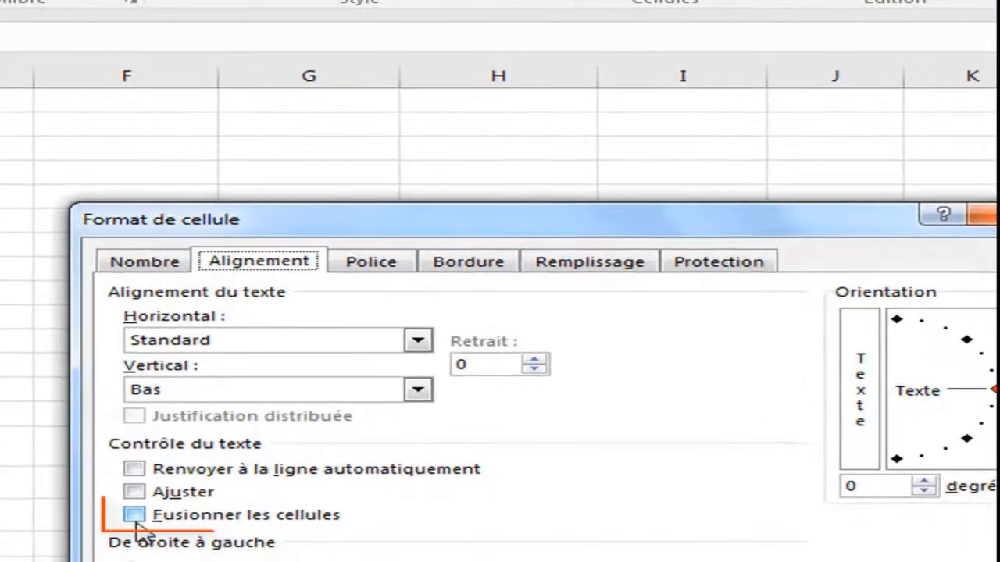
click(135, 520)
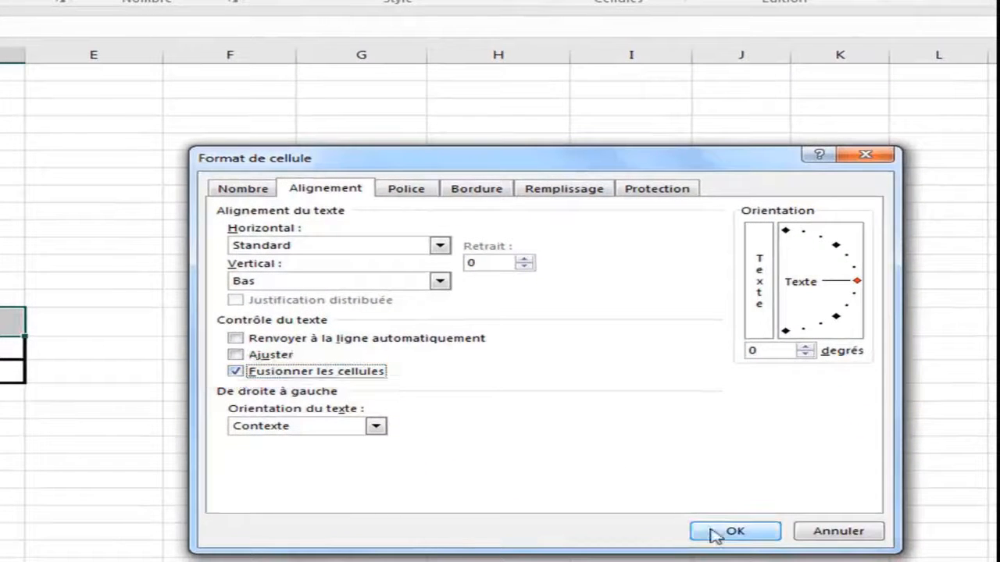
click(733, 532)
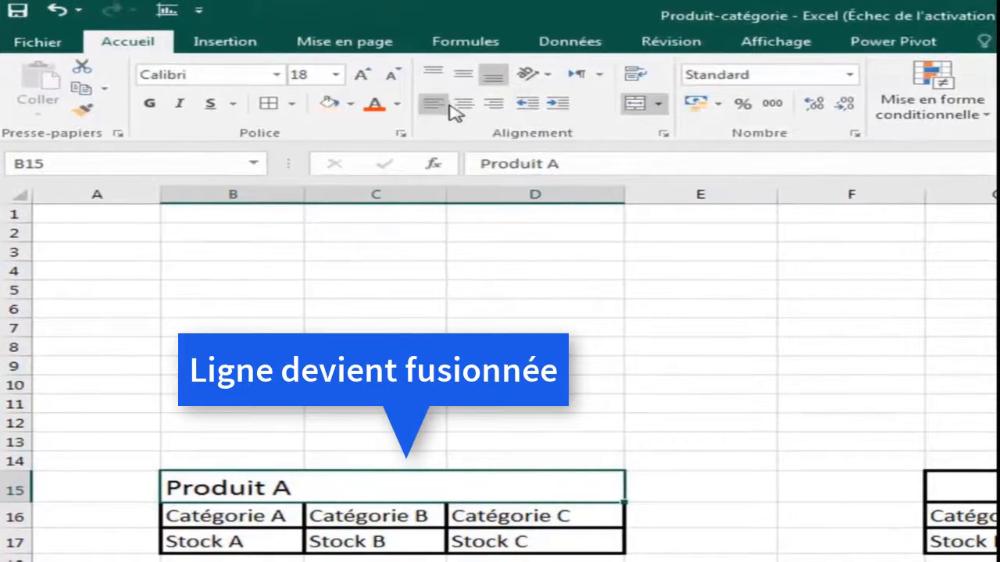
click(464, 105)
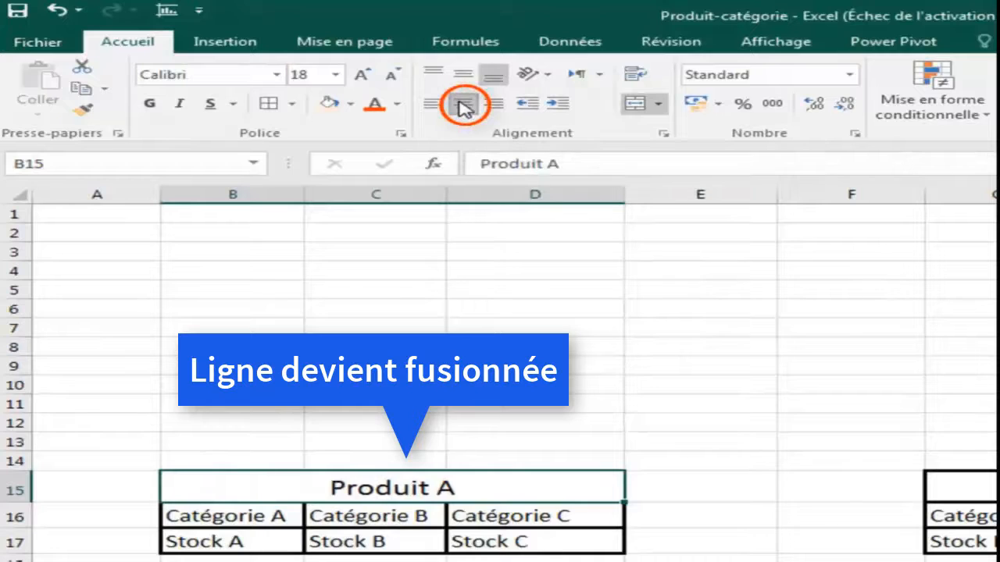
click(607, 514)
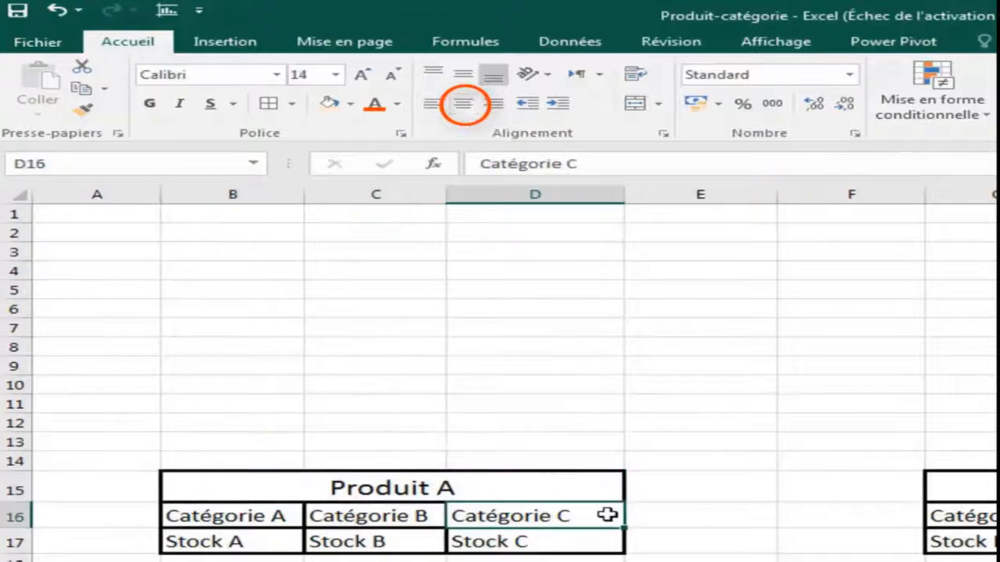
click(981, 493)
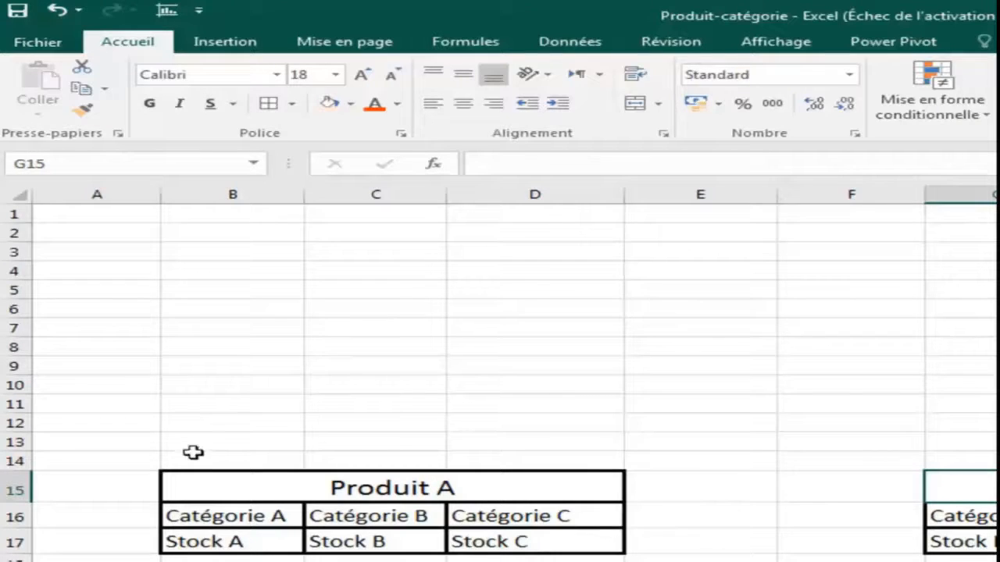
click(252, 483)
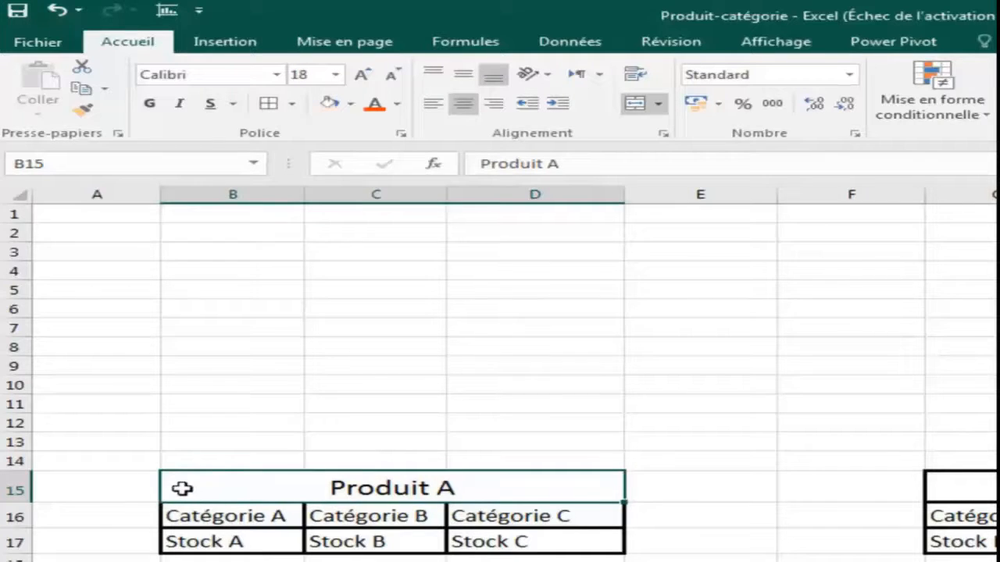
drag(117, 489, 115, 553)
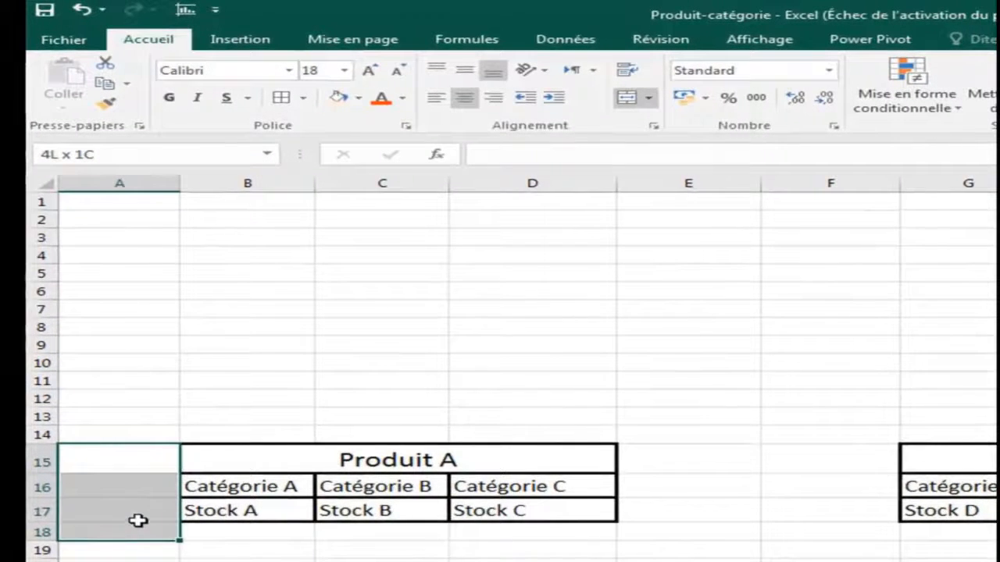
drag(138, 521, 141, 516)
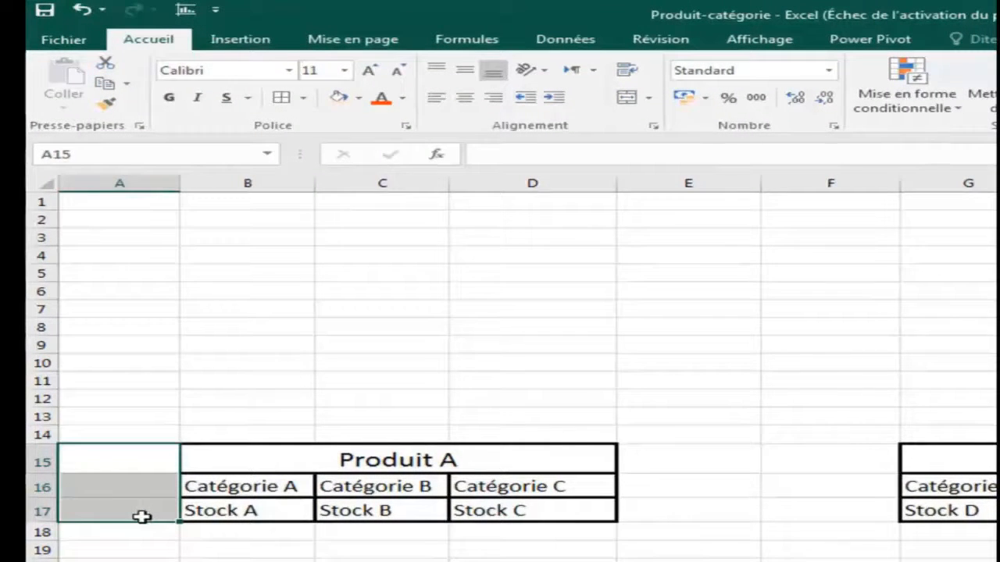
click(207, 546)
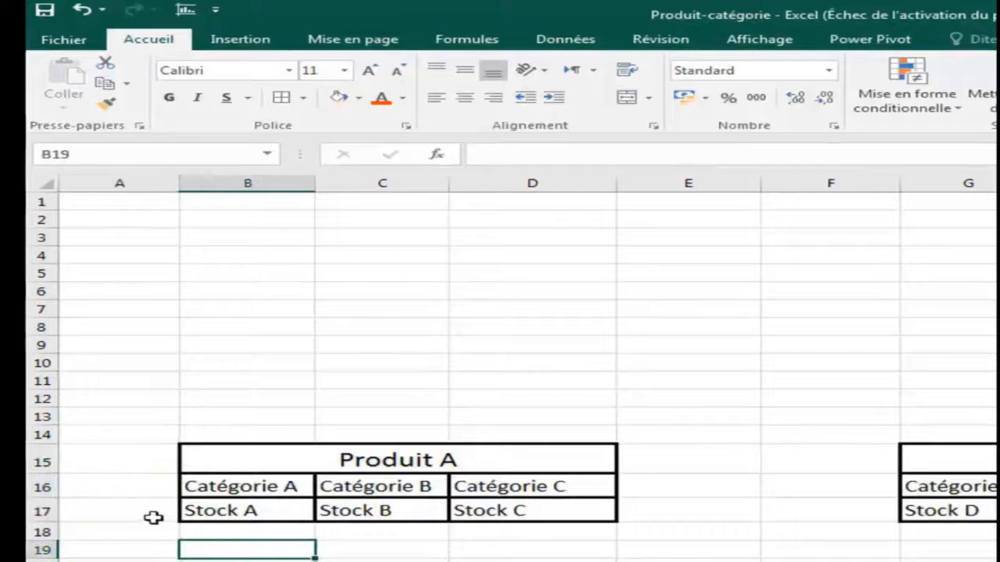
- Merge cells A15 to A17 beside the Produit A table through the cell format's alignment settings, with the text orientation at 90 degrees
click(141, 468)
drag(142, 469, 144, 512)
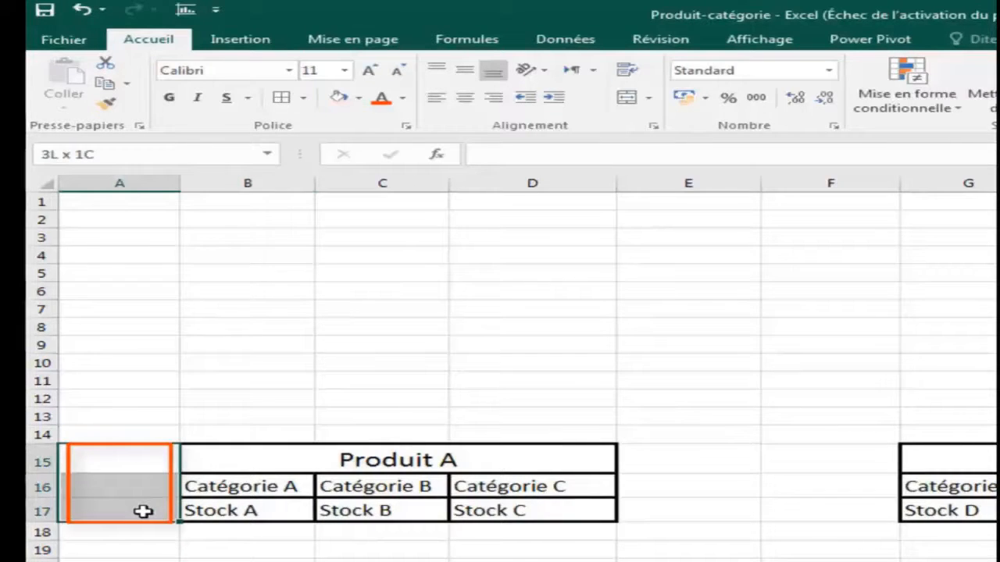
drag(144, 511, 142, 514)
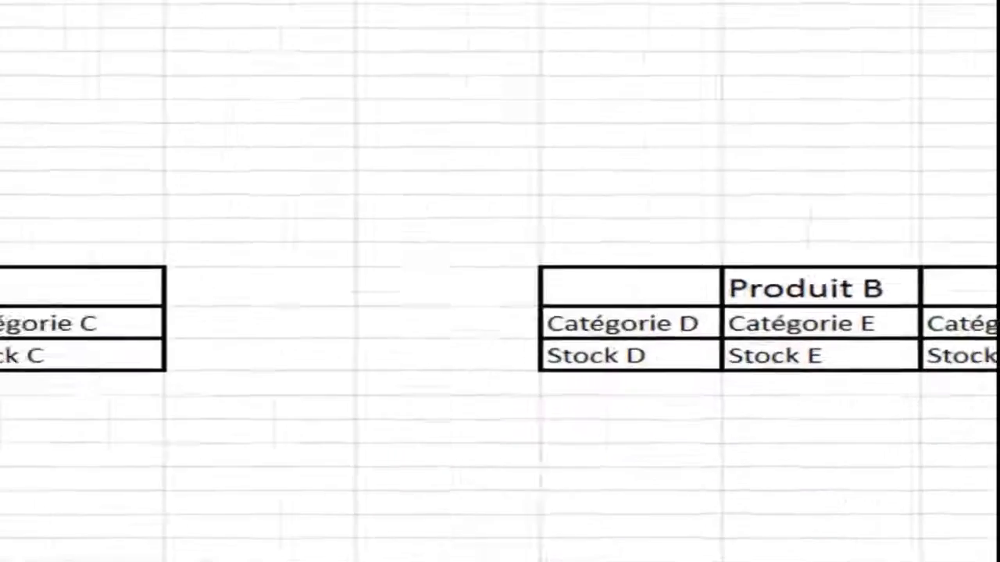
right_click(3, 78)
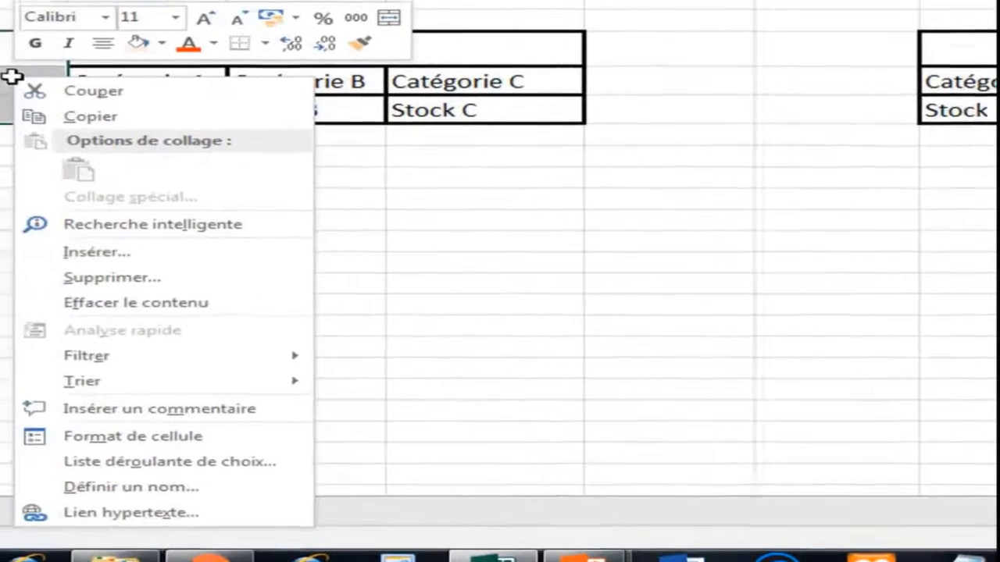
click(232, 449)
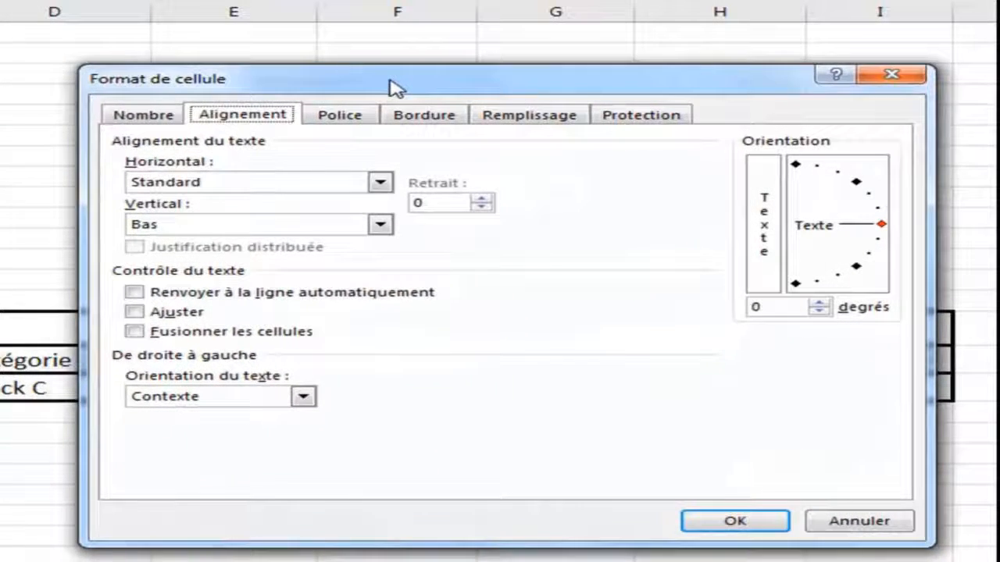
drag(394, 87, 392, 148)
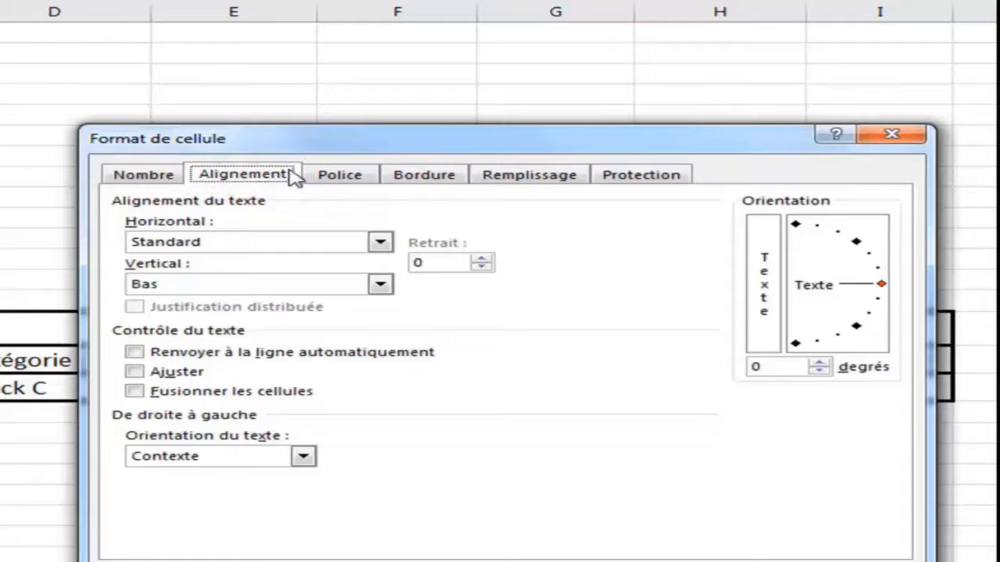
click(136, 392)
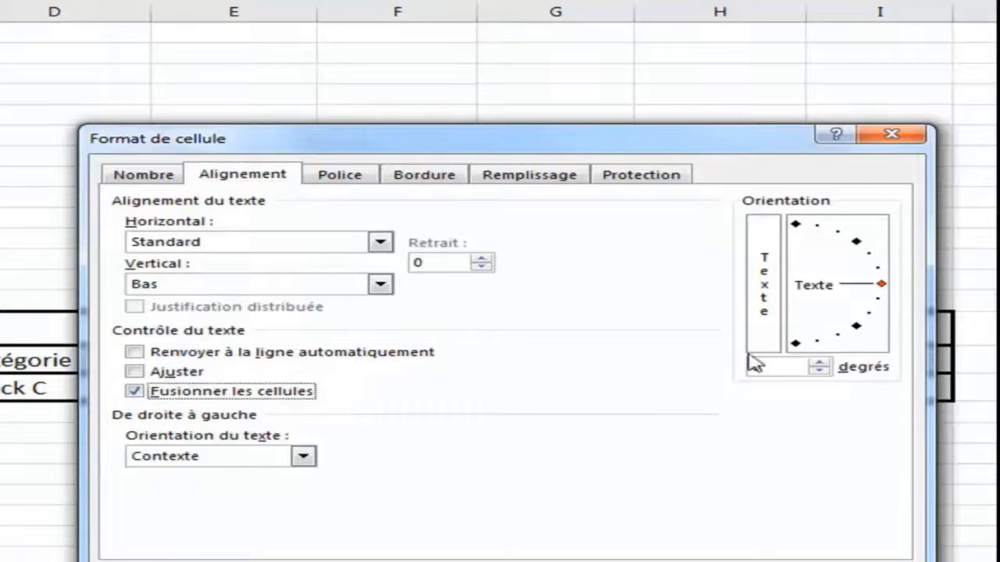
click(882, 285)
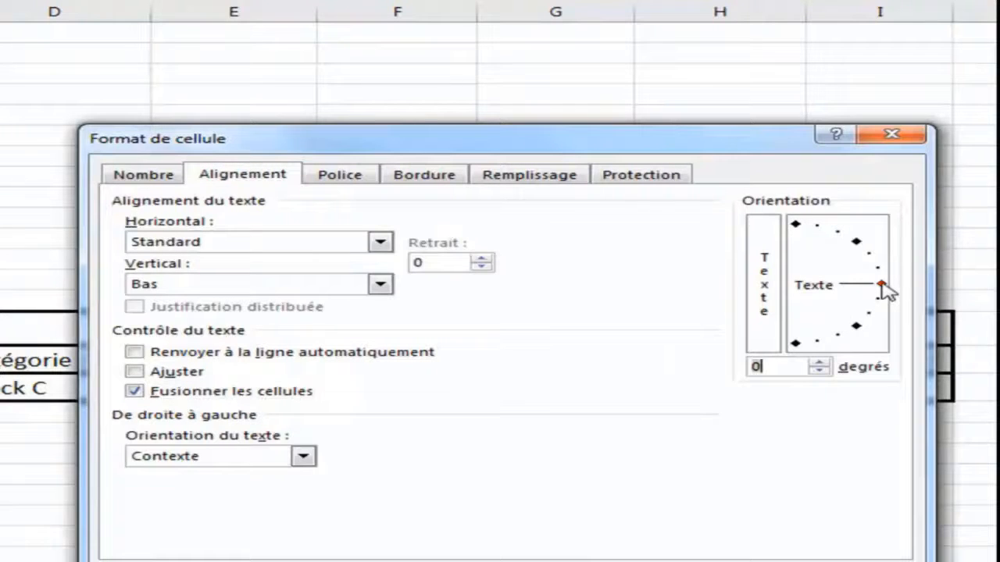
mouse_move(882, 286)
mouse_down()
mouse_move(853, 229)
mouse_move(796, 211)
mouse_up()
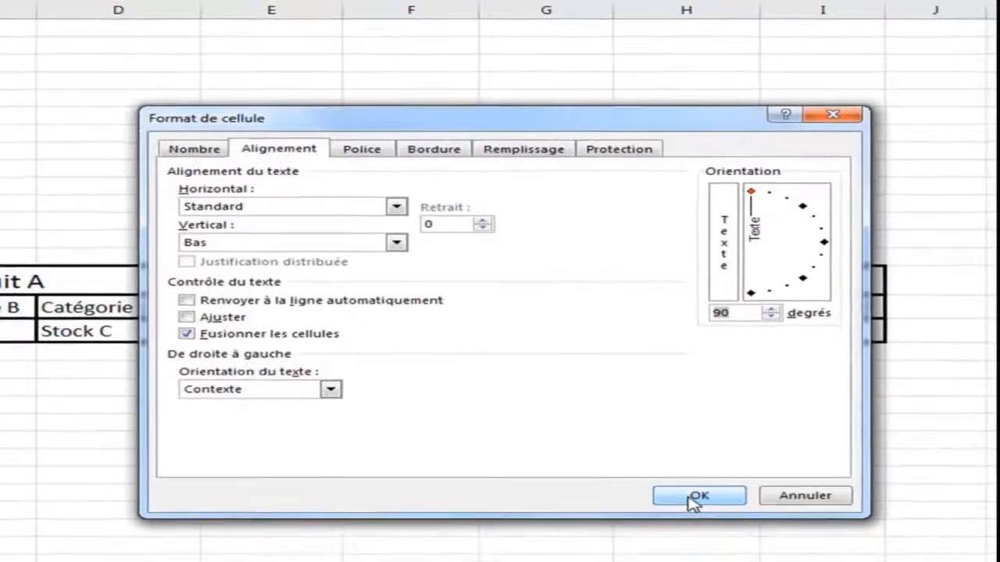
click(694, 500)
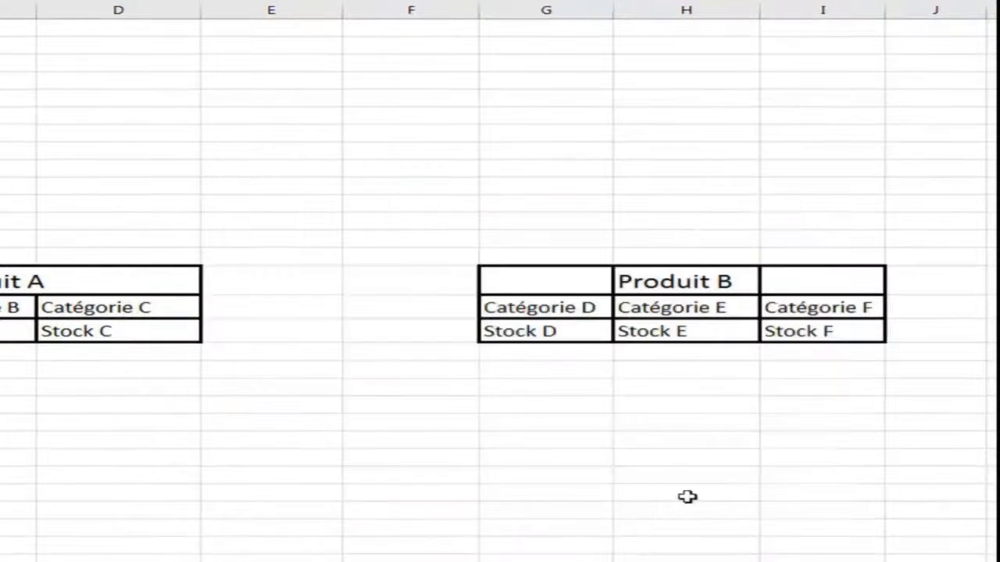
- Enter the label "Magasin A" in the merged cell beside the Produit A table
double_click(160, 379)
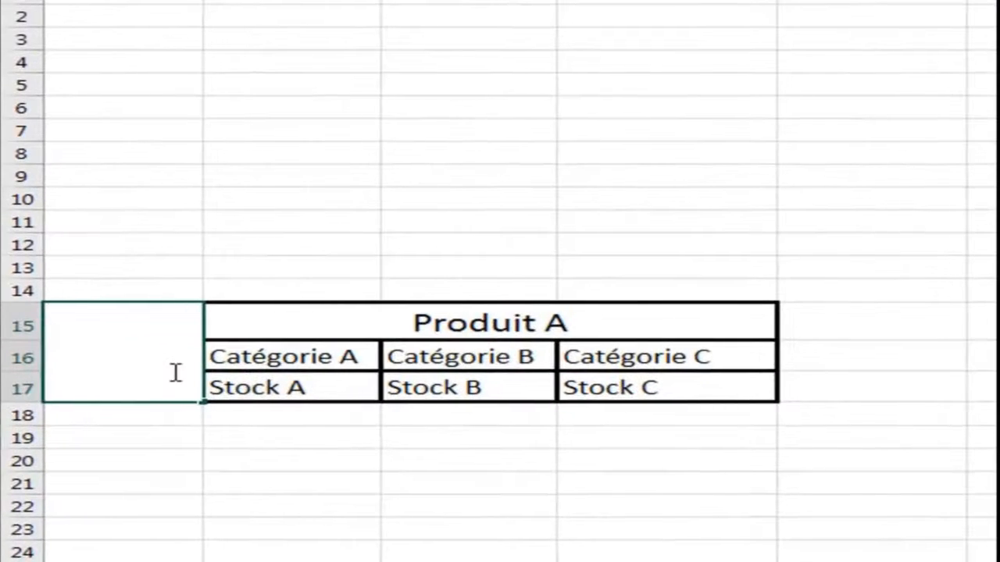
text(Ma)
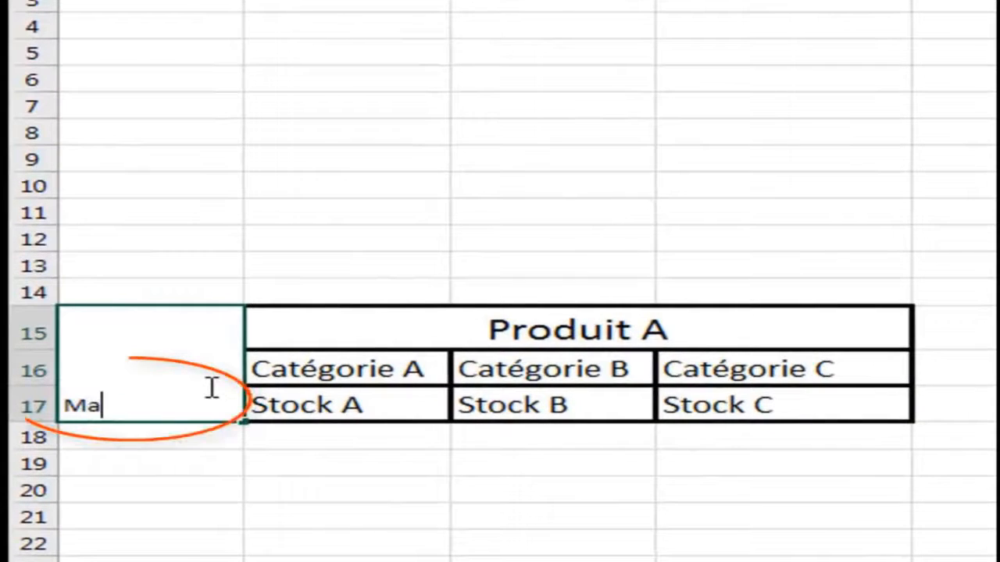
text(gasin )
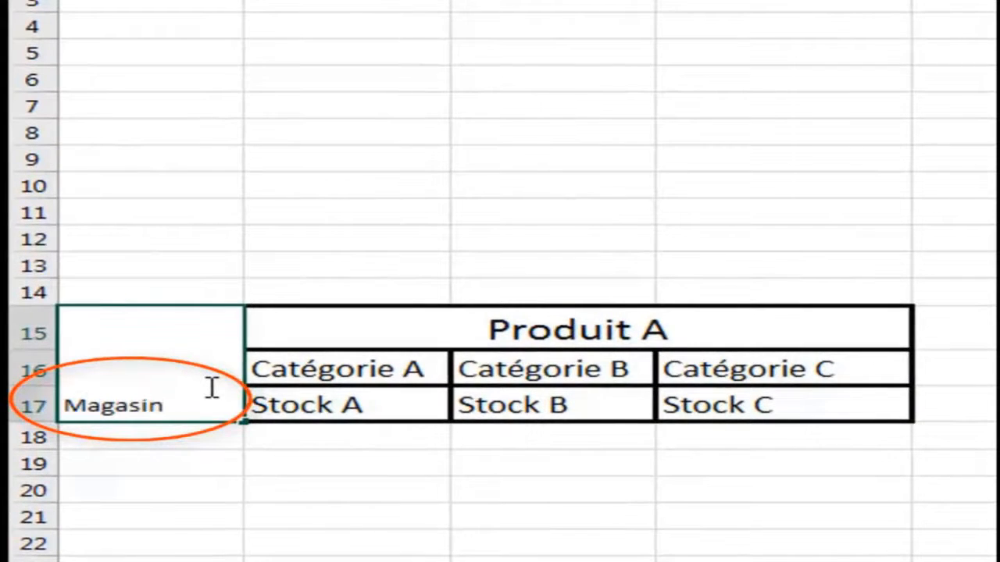
text(A)
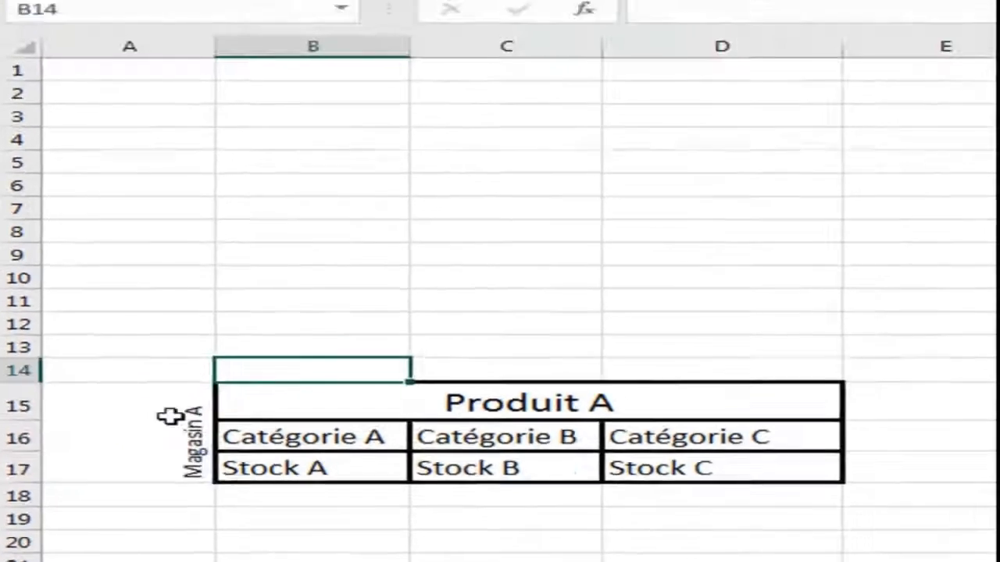
- Set the Magasin A label's font size to 14 and center it horizontally in its merged cell
click(187, 344)
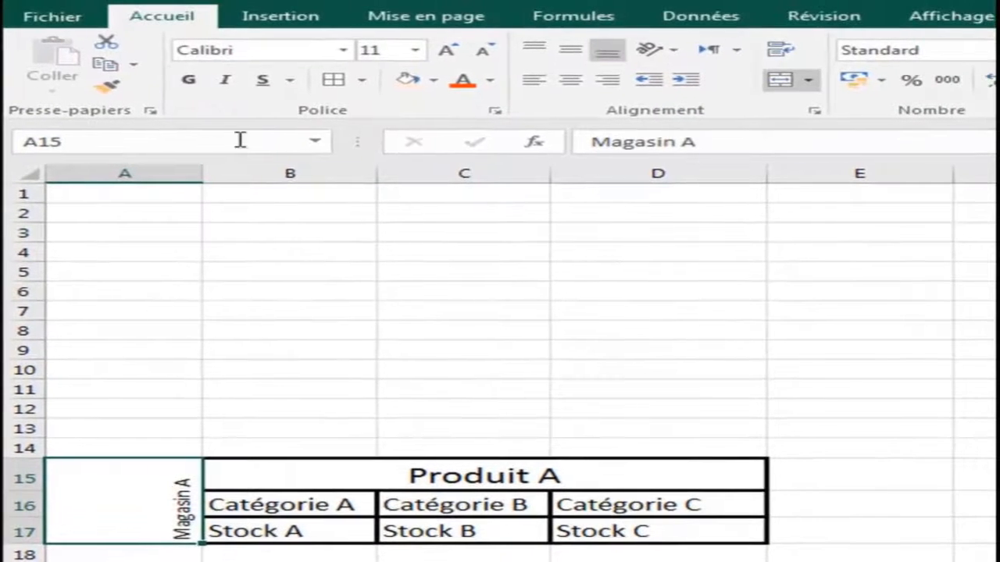
click(418, 52)
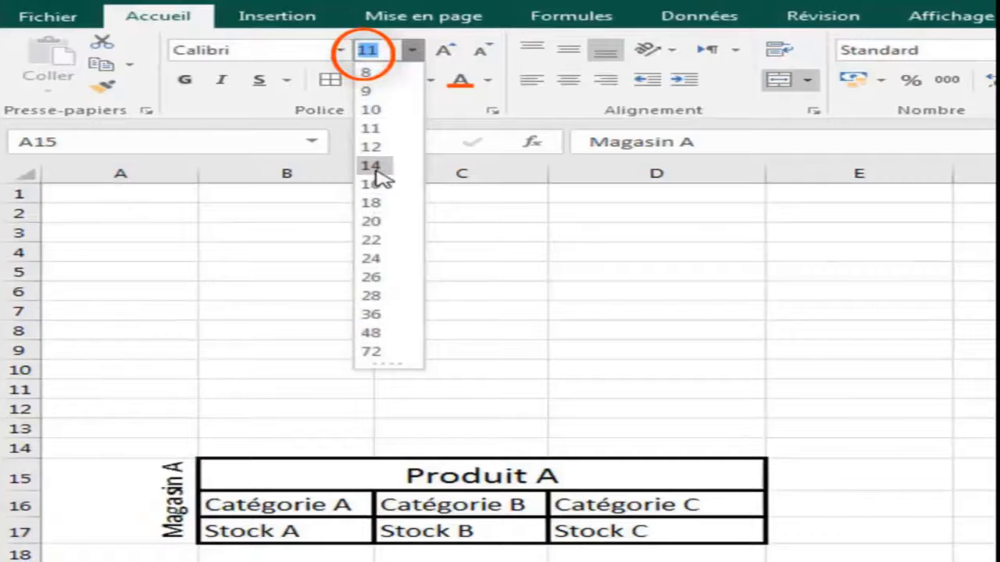
click(377, 167)
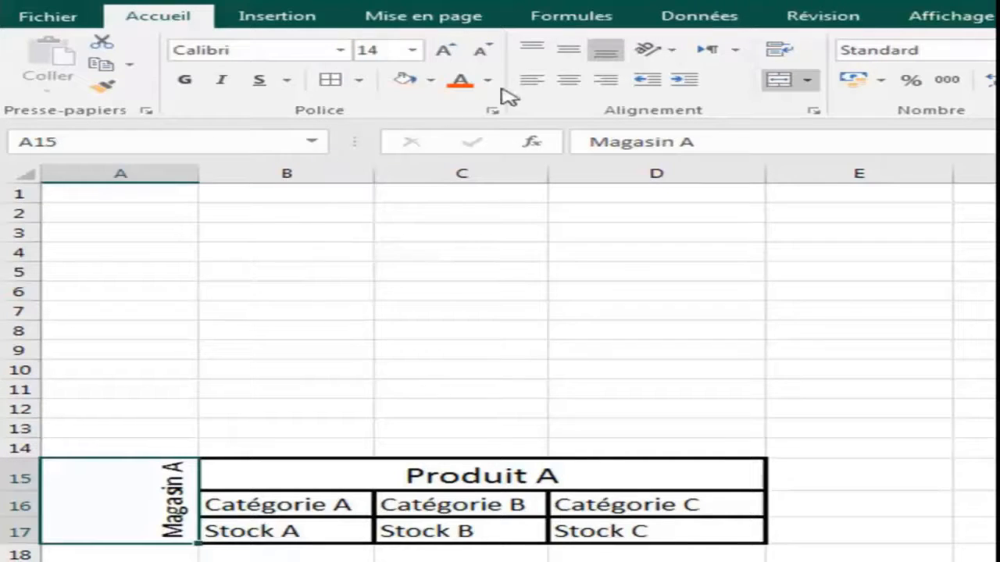
click(569, 83)
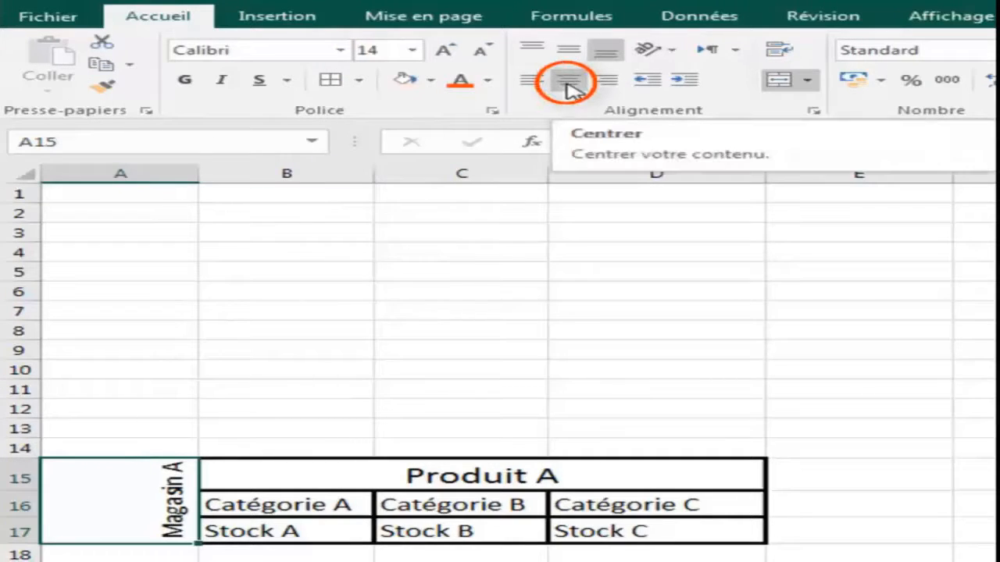
click(569, 82)
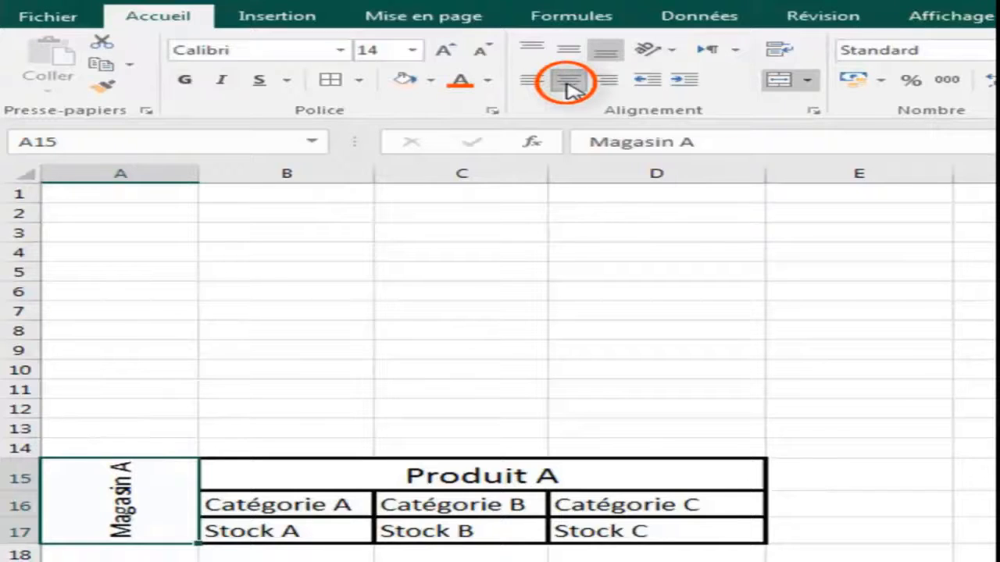
click(616, 353)
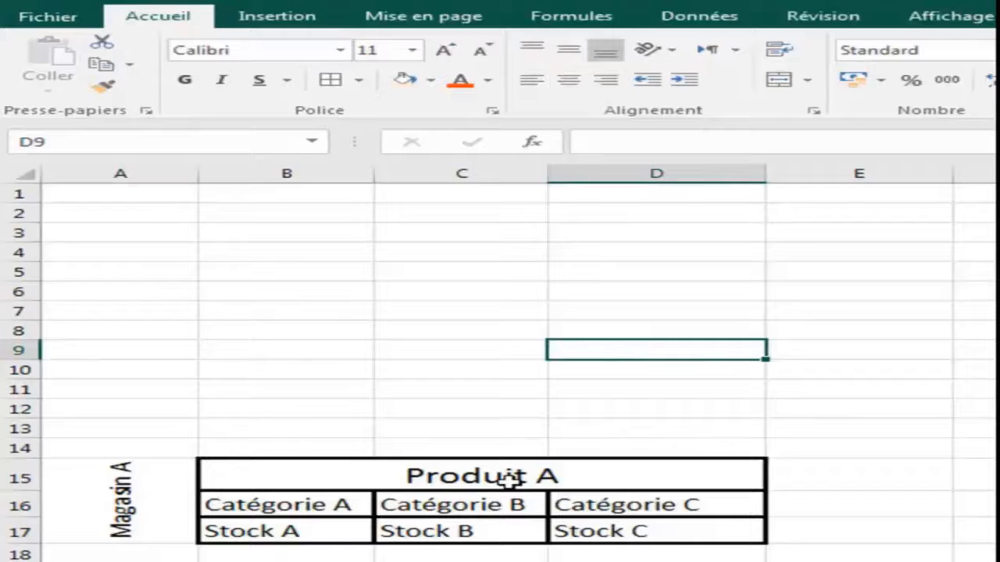
- Fill the merged Produit A title cell with a light blue theme color
click(293, 477)
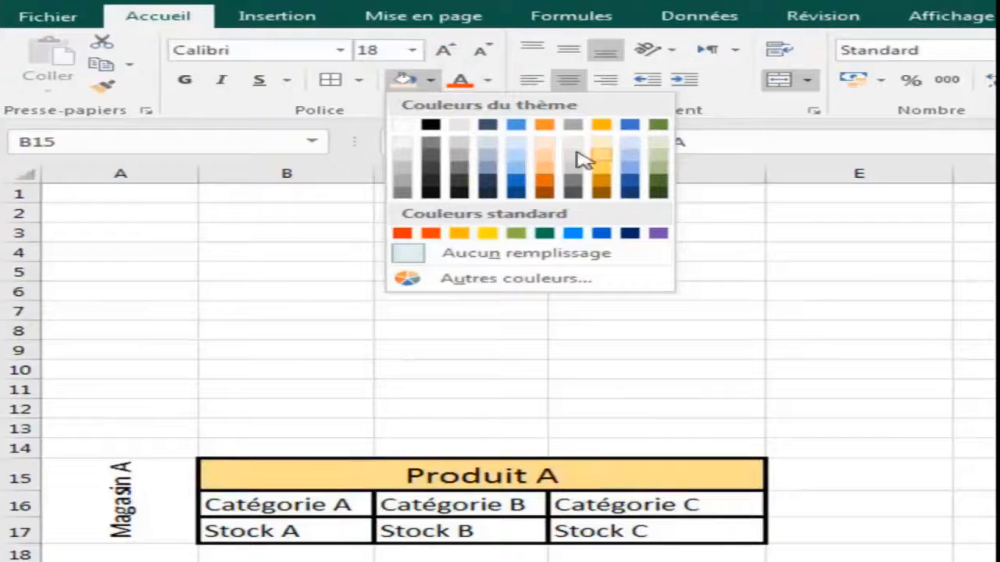
click(518, 152)
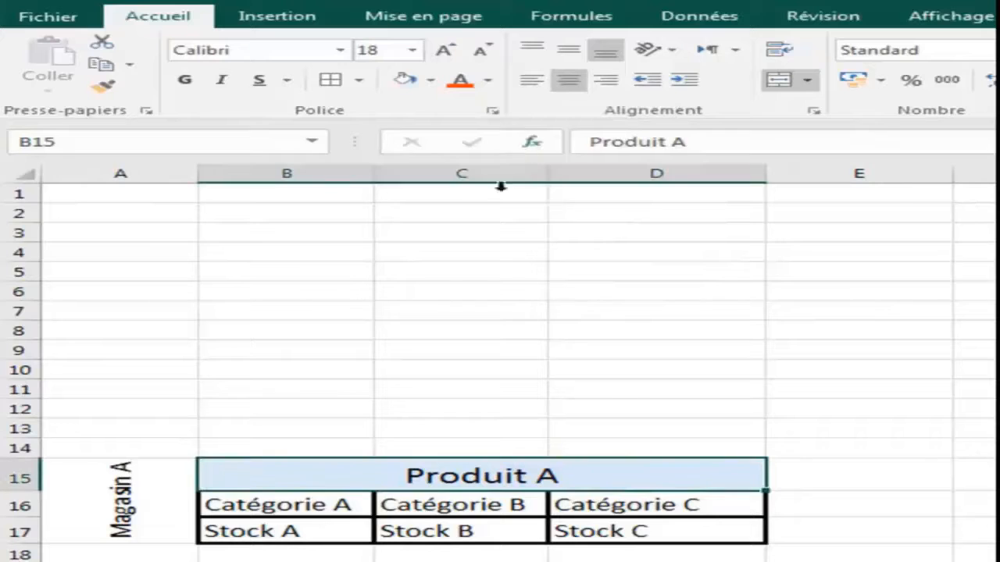
click(438, 512)
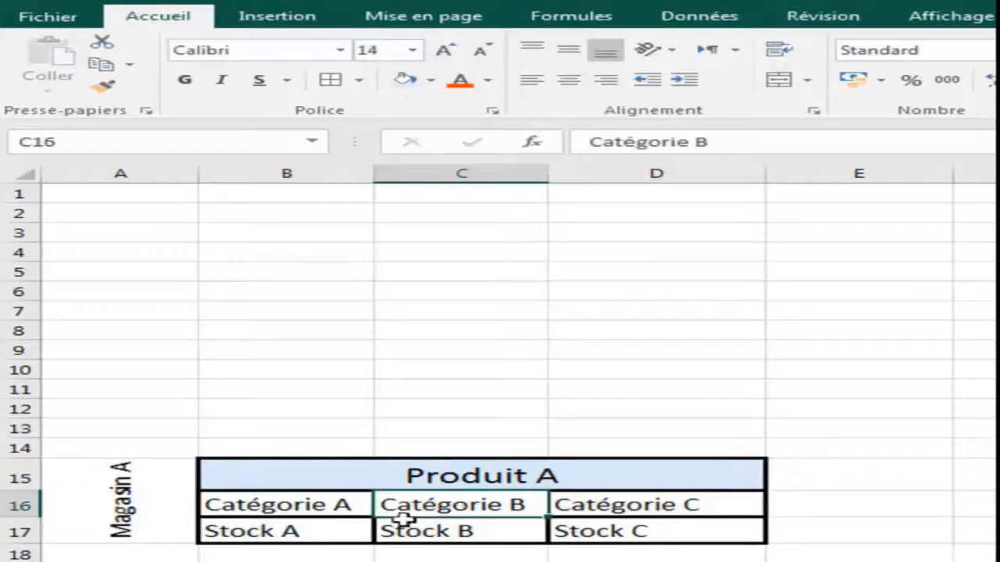
- Fill the merged Magasin A cell with a light orange theme color
click(172, 469)
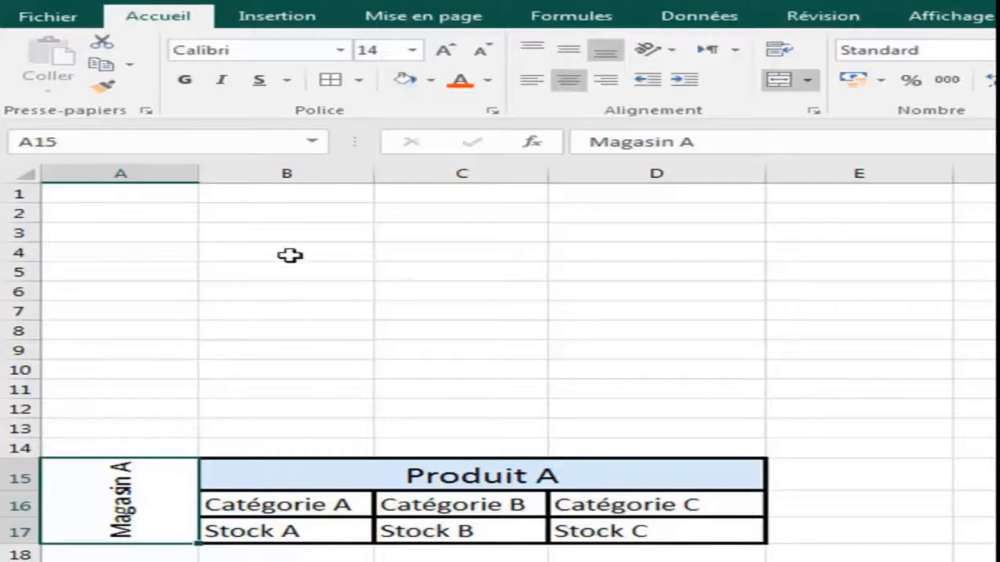
click(430, 81)
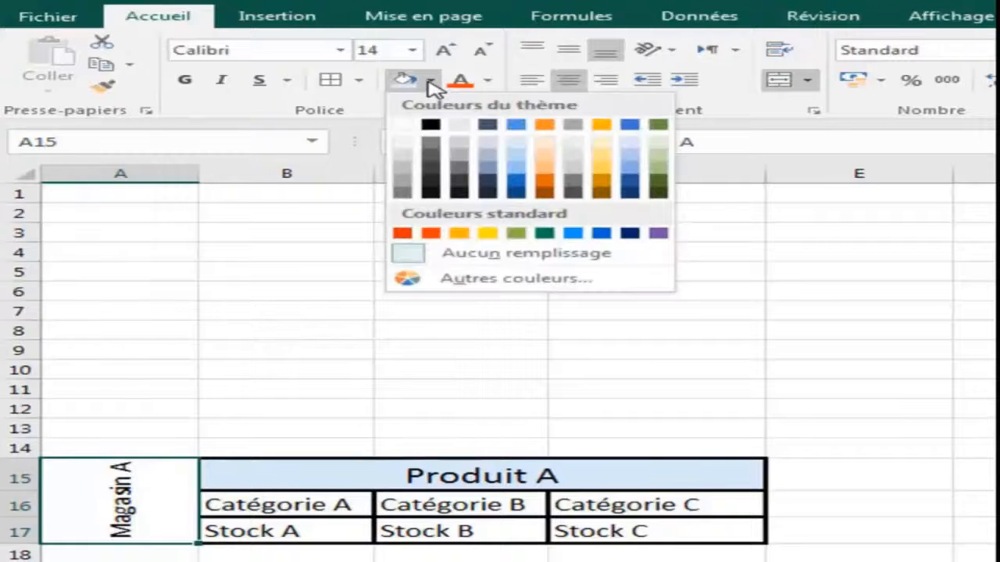
click(545, 144)
click(607, 373)
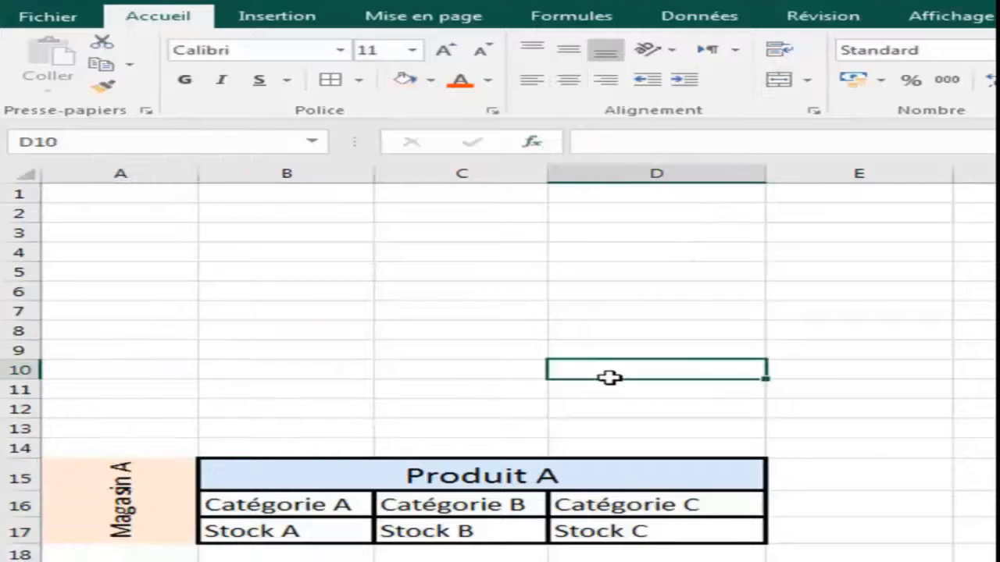
- Merge the Produit B title cells G15 to I15 through the cell format's alignment settings, and center the title horizontally
click(999, 476)
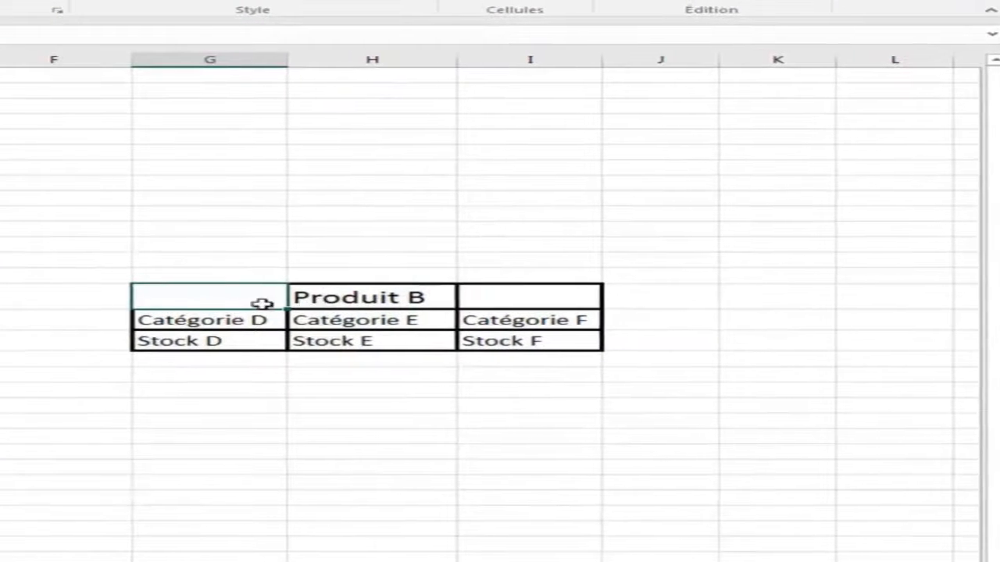
drag(241, 306, 551, 299)
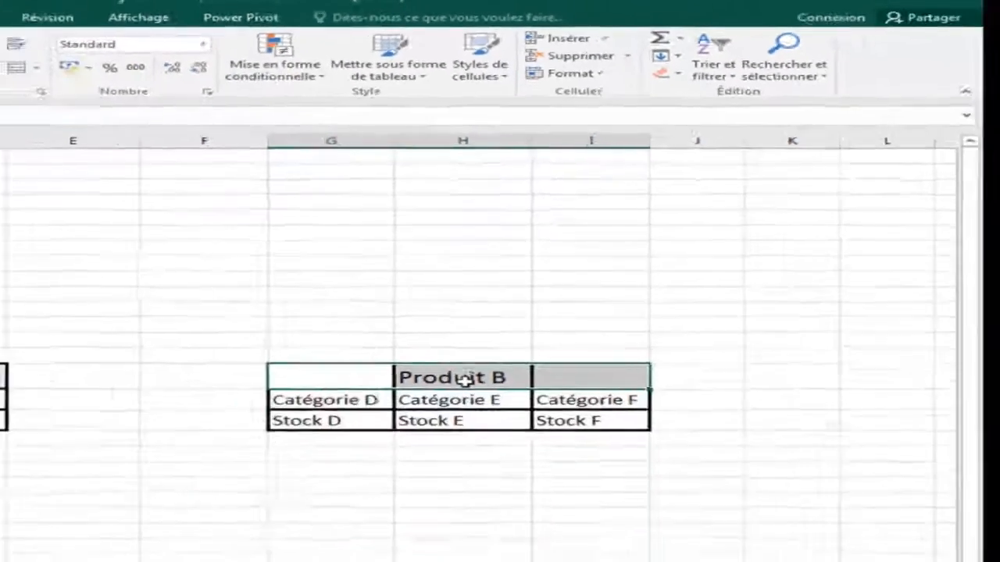
right_click(462, 375)
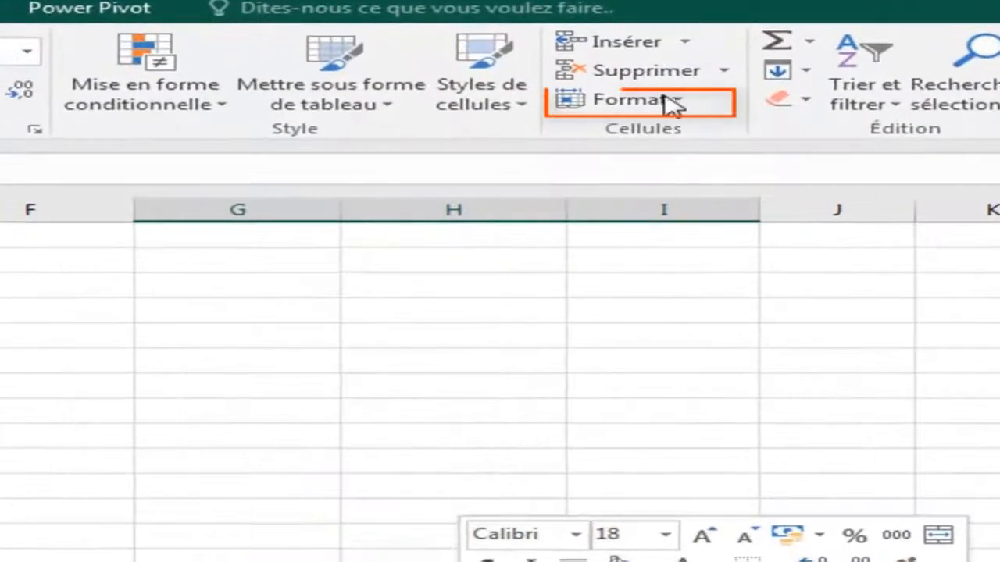
click(664, 103)
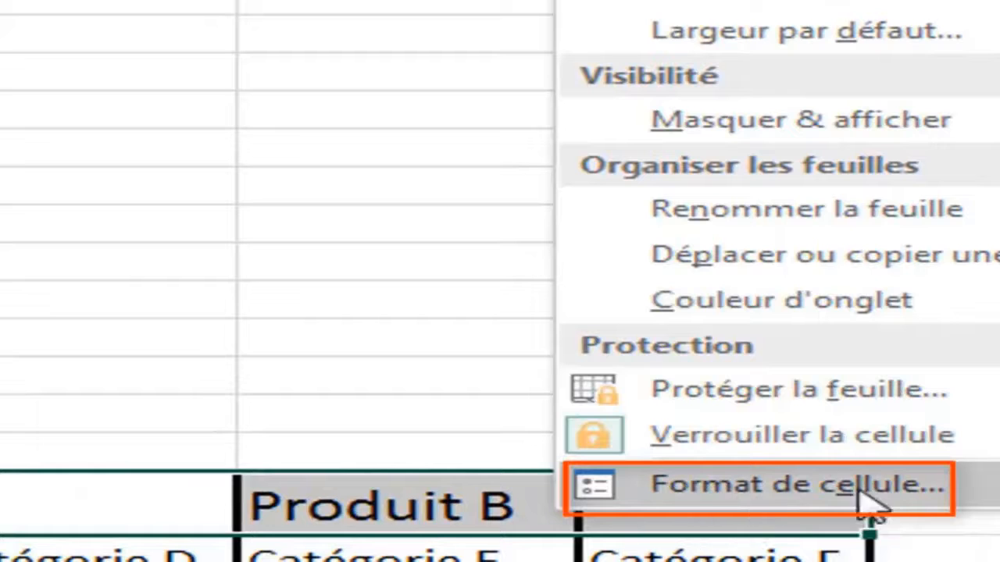
click(812, 488)
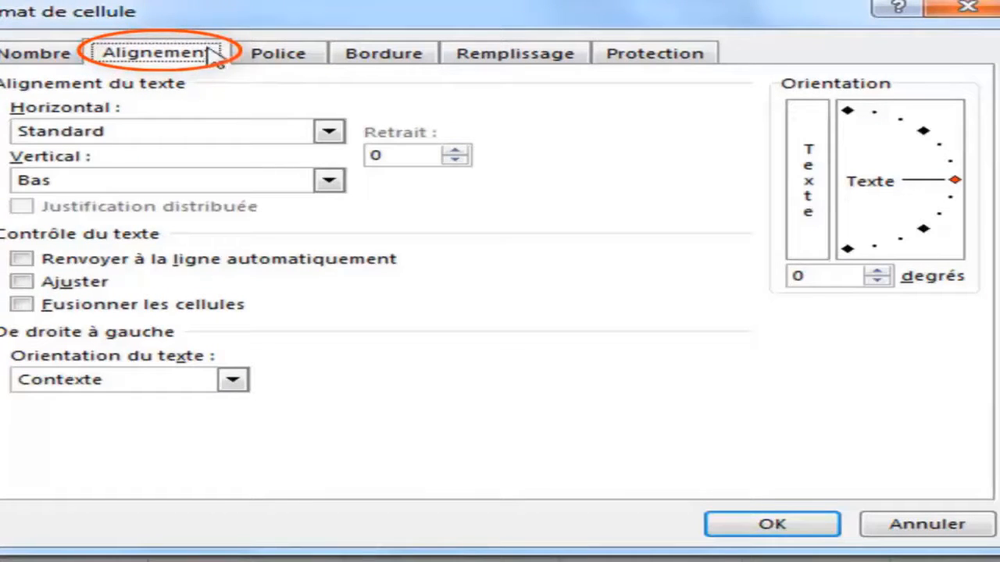
click(23, 304)
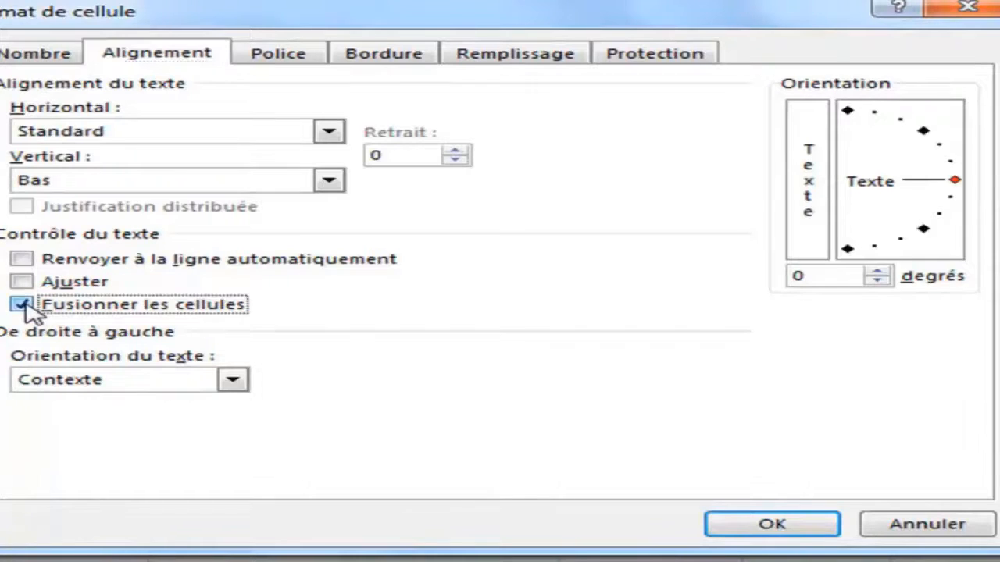
click(748, 520)
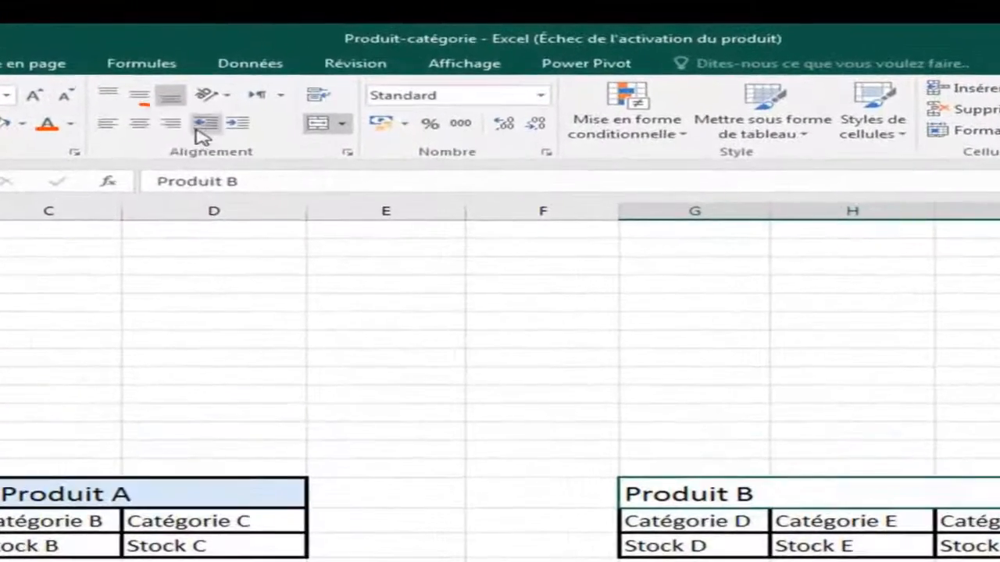
click(238, 81)
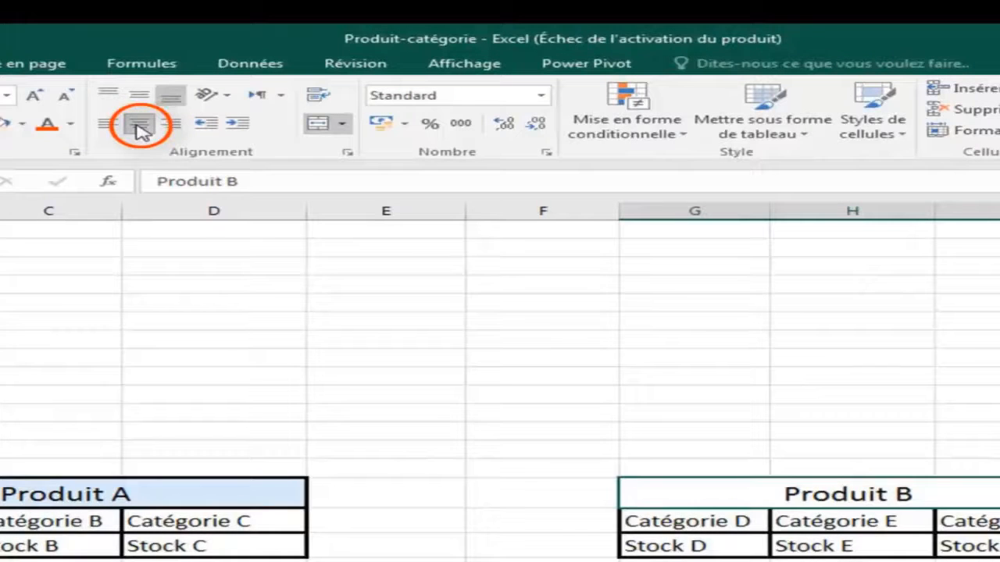
- Merge the three empty cells F15 to F17 beside the Produit B table using the cell format's alignment options
click(519, 488)
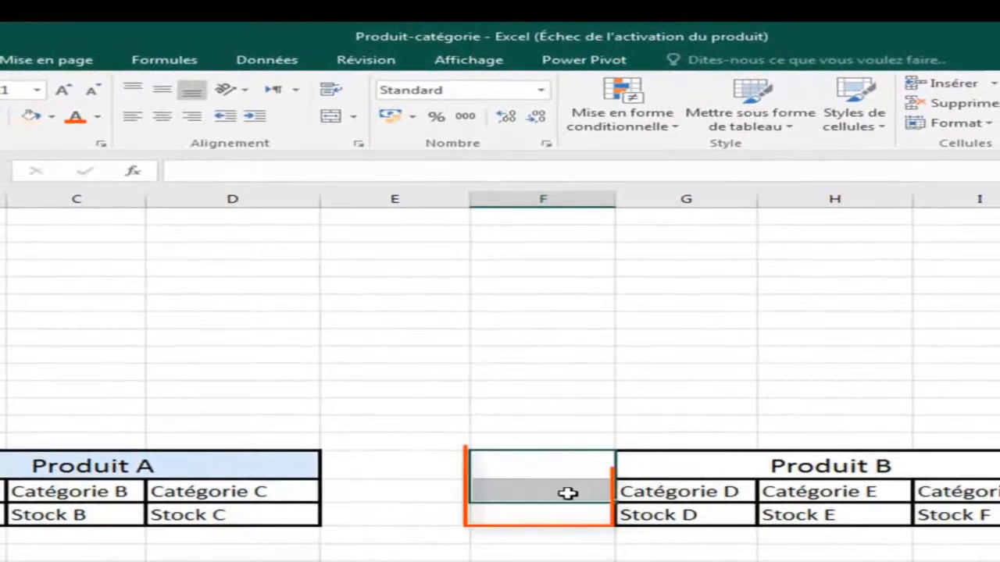
drag(568, 493, 571, 519)
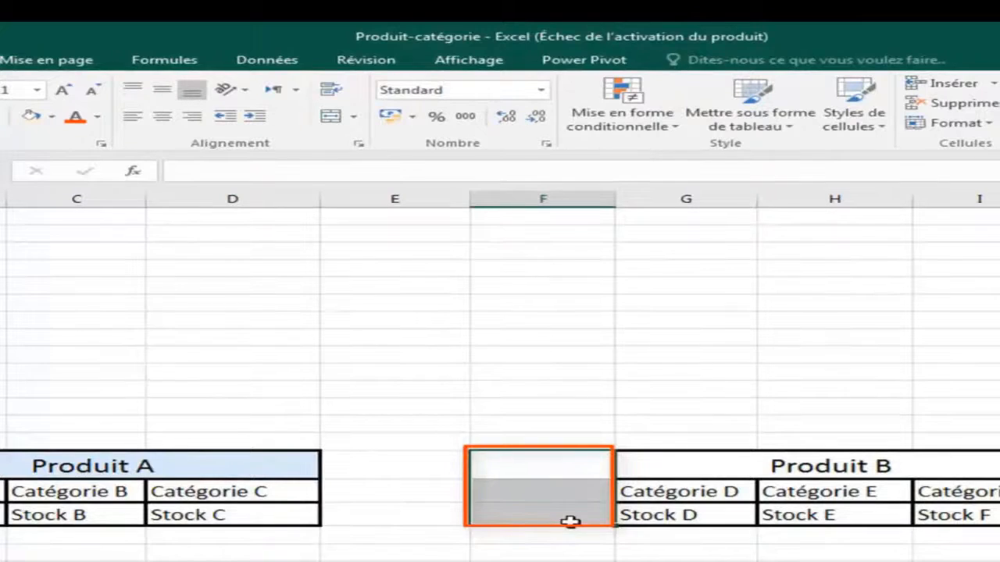
click(577, 476)
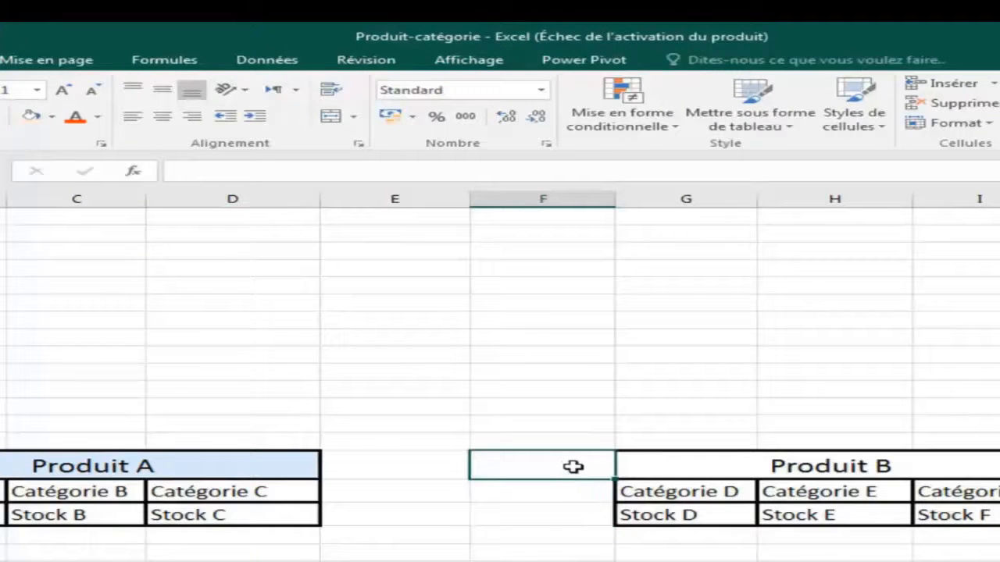
drag(572, 464, 578, 516)
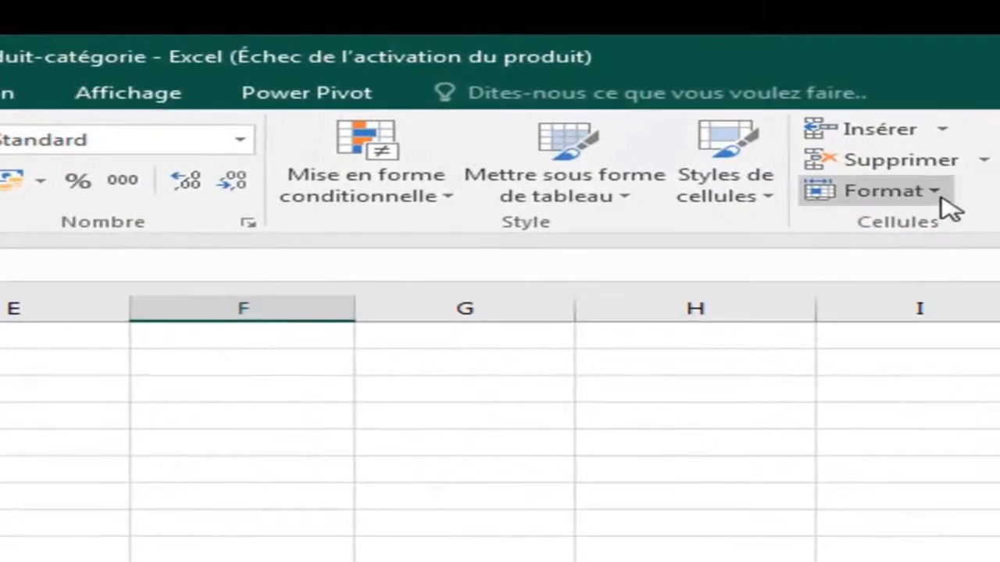
click(947, 203)
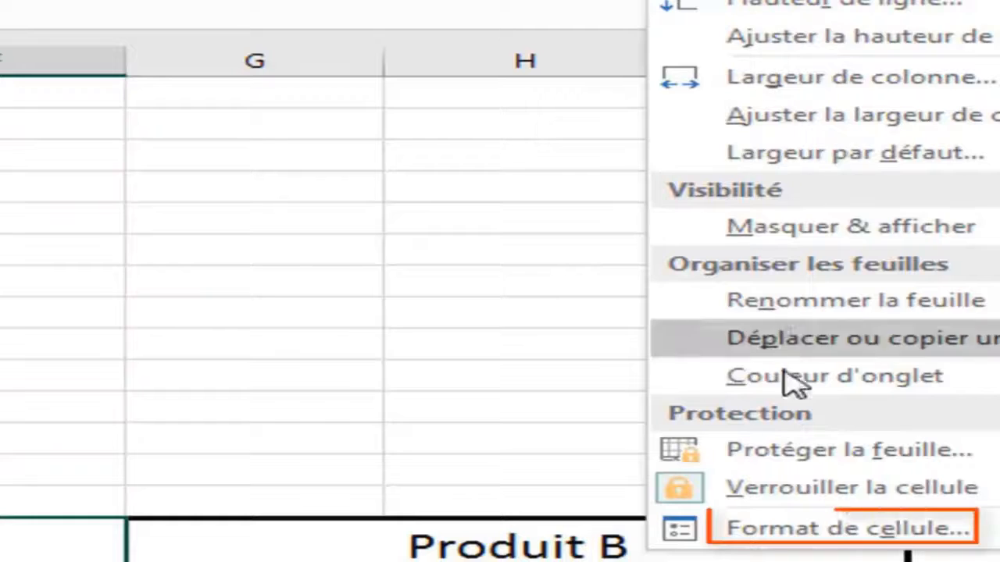
click(715, 531)
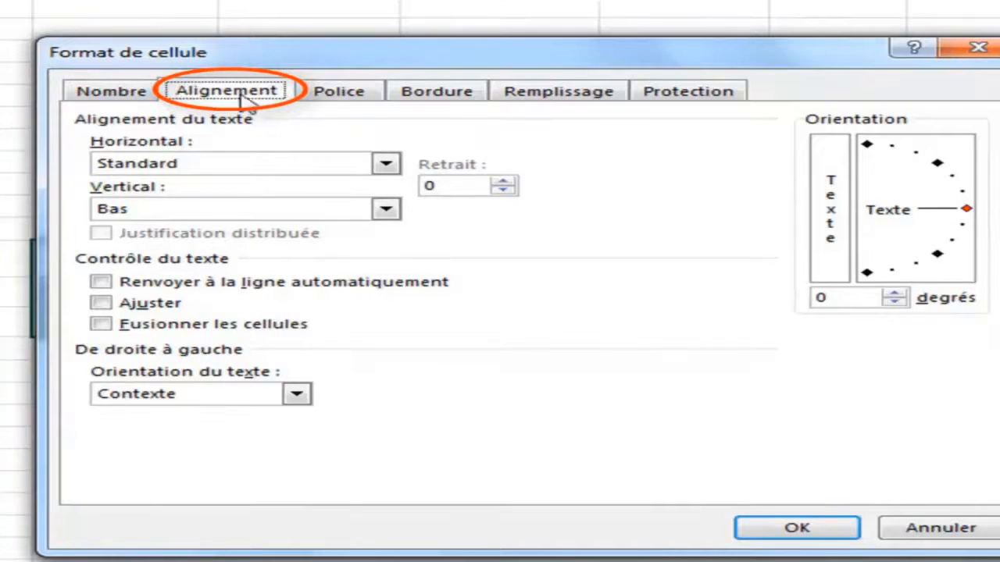
click(111, 328)
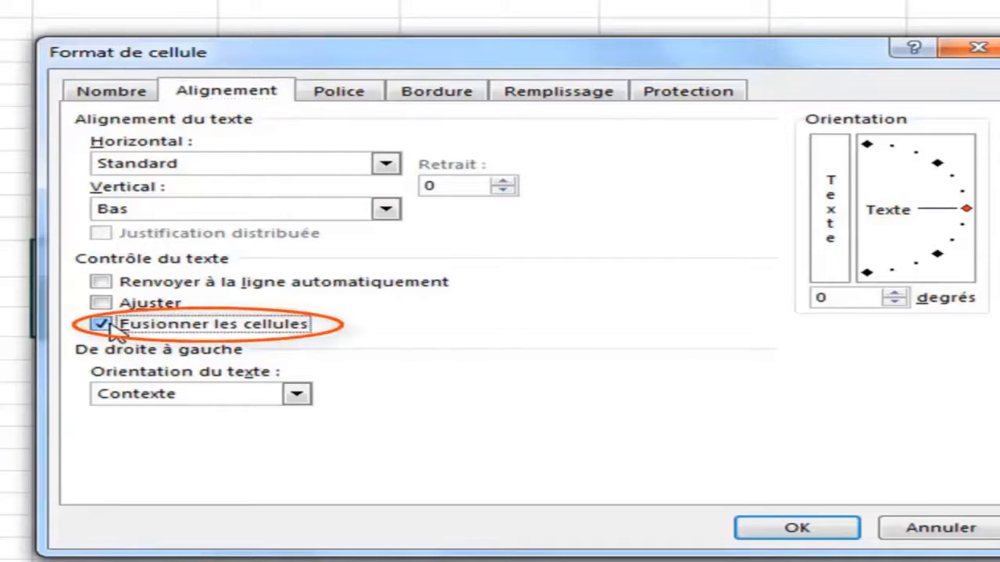
- Rotate the text orientation of the merged cell beside Produit B to about 87 degrees and apply the cell format
click(966, 208)
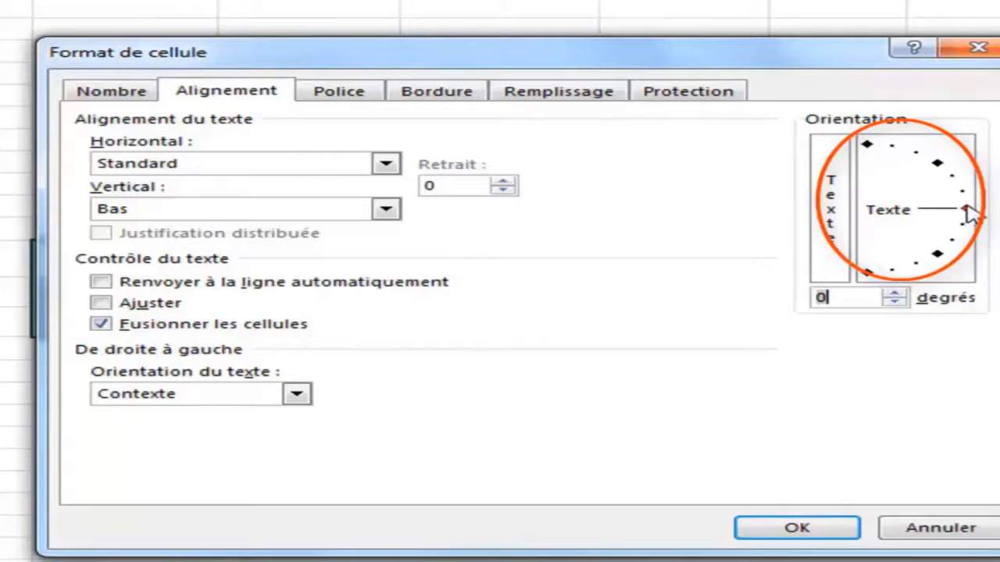
drag(967, 208, 935, 153)
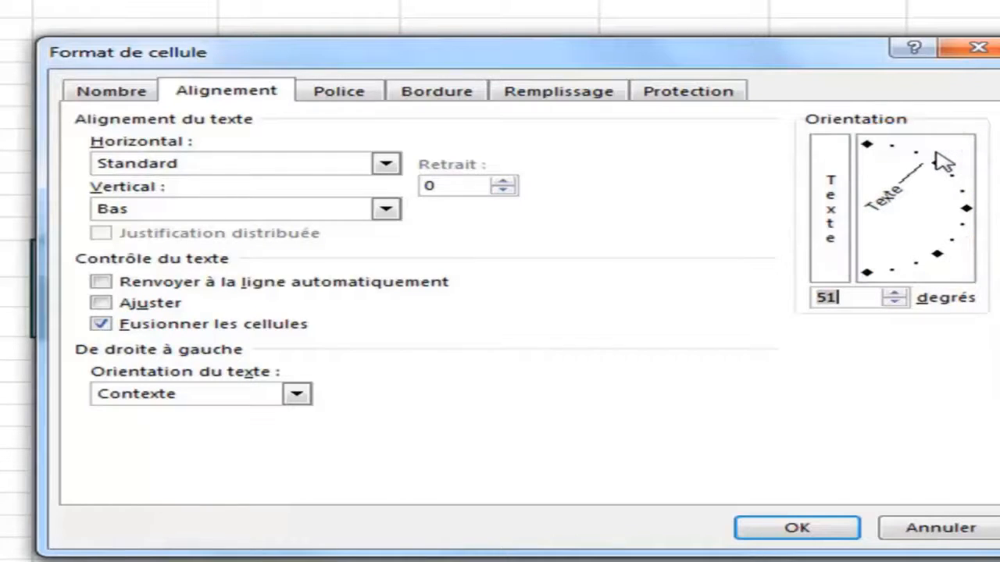
drag(941, 160, 877, 137)
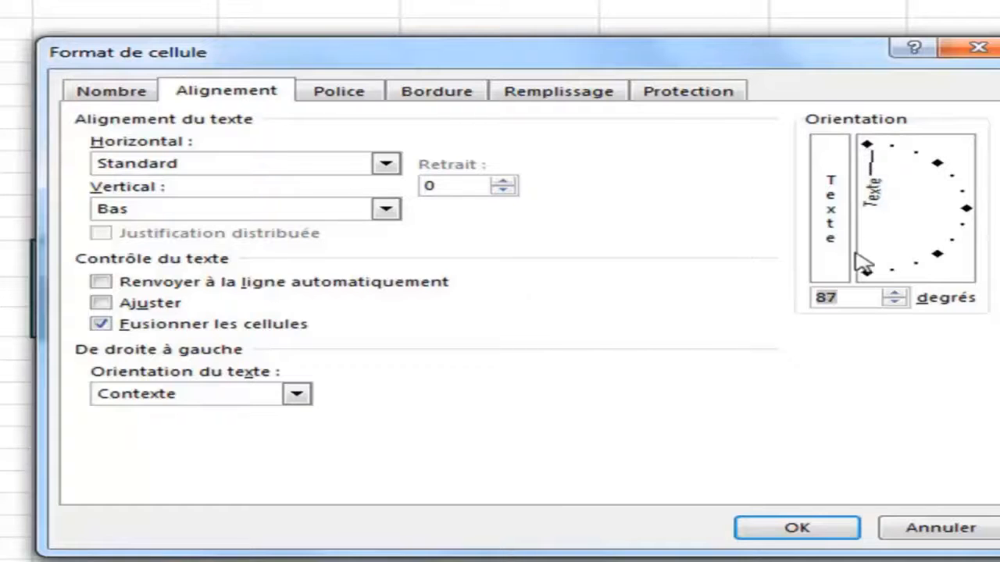
click(778, 531)
click(643, 517)
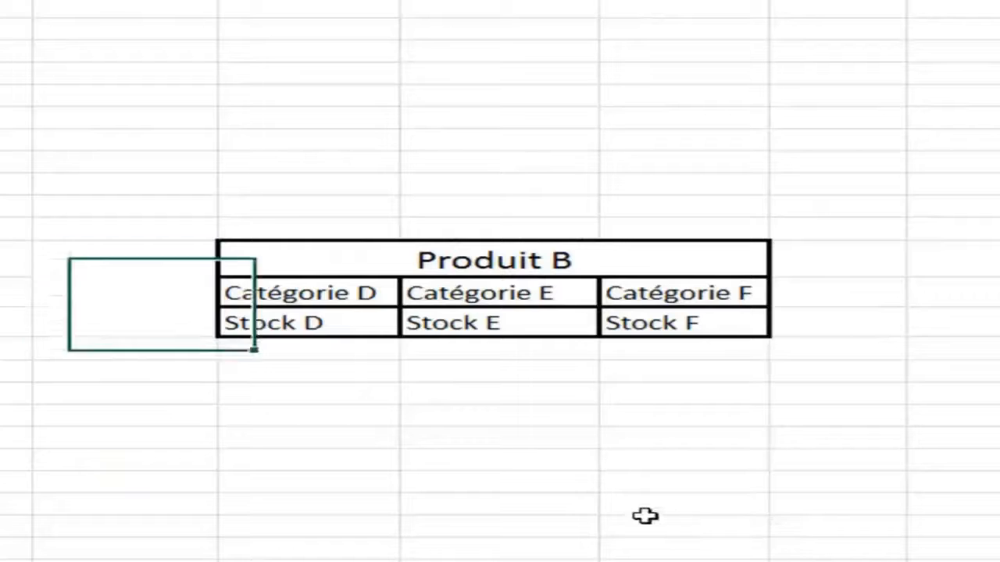
- Enter the label "Magasin B" in the merged cell beside the Produit B table
click(170, 318)
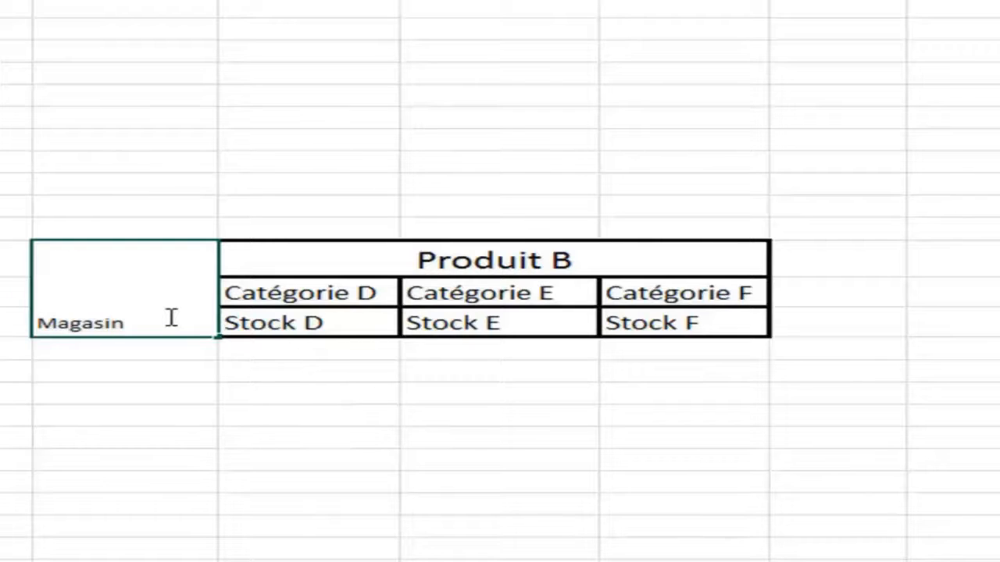
text(Magasin B)
click(192, 194)
click(169, 279)
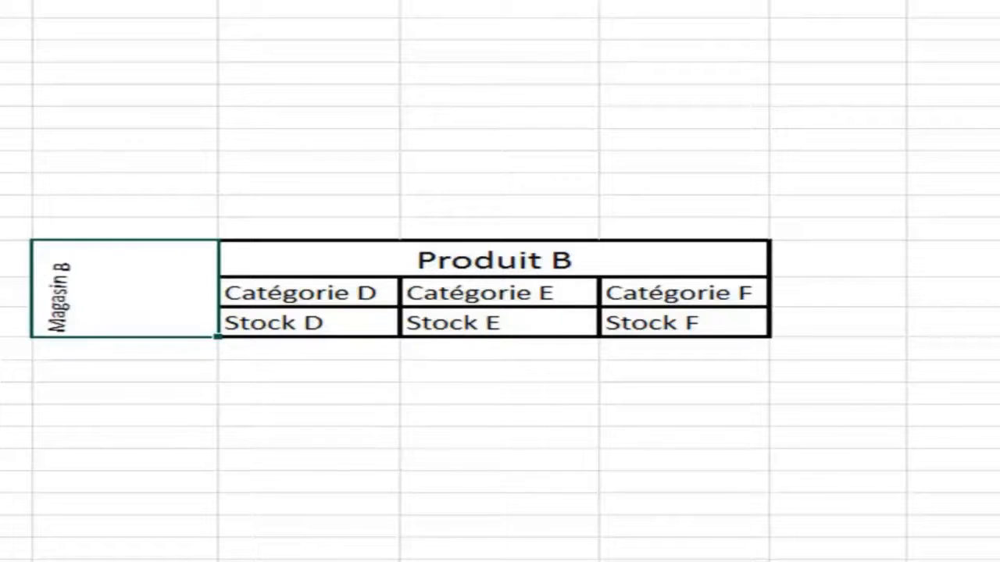
- Format the Magasin B label as bold size 12 text, centered horizontally in its merged cell
click(129, 97)
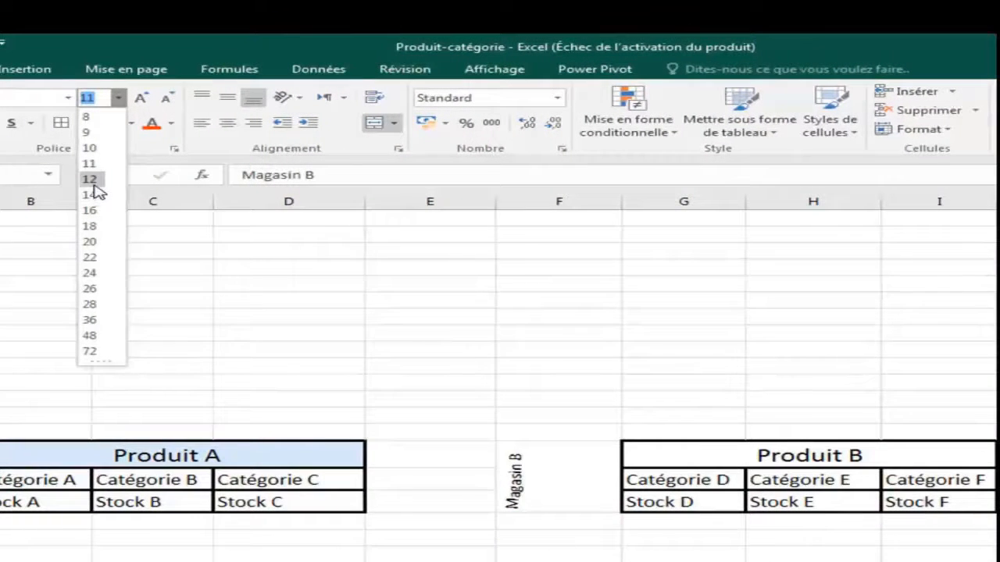
click(92, 183)
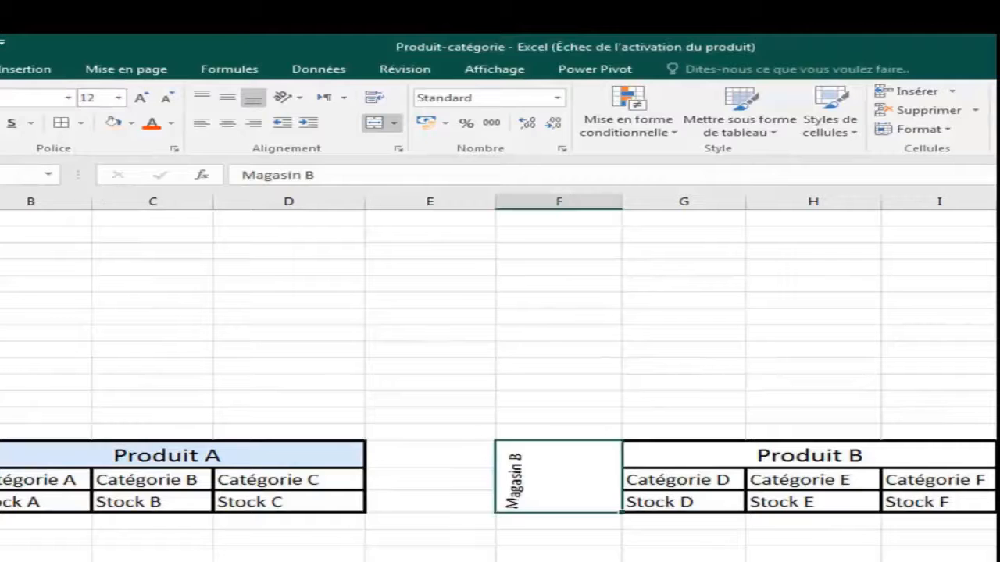
key(ctrl+g)
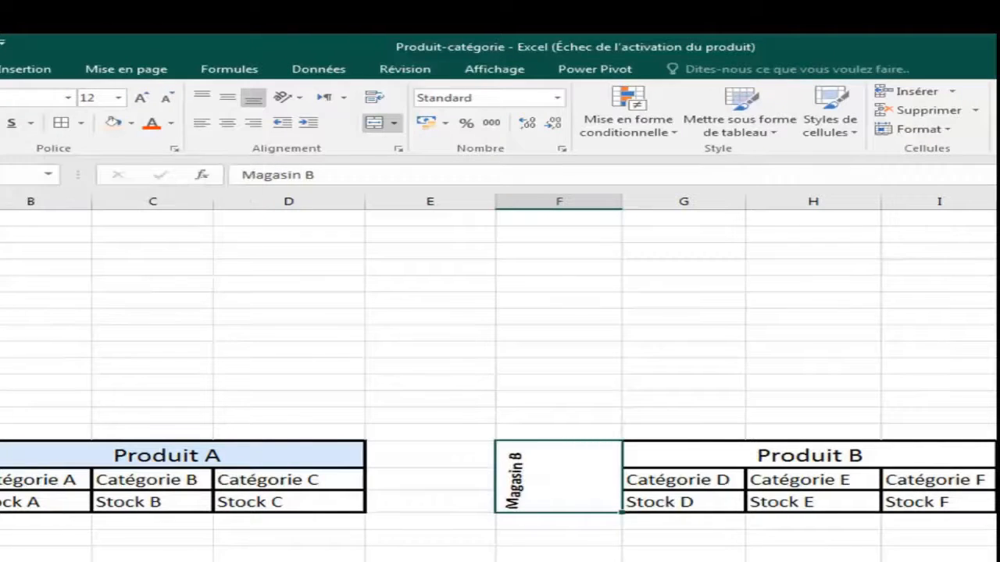
click(230, 127)
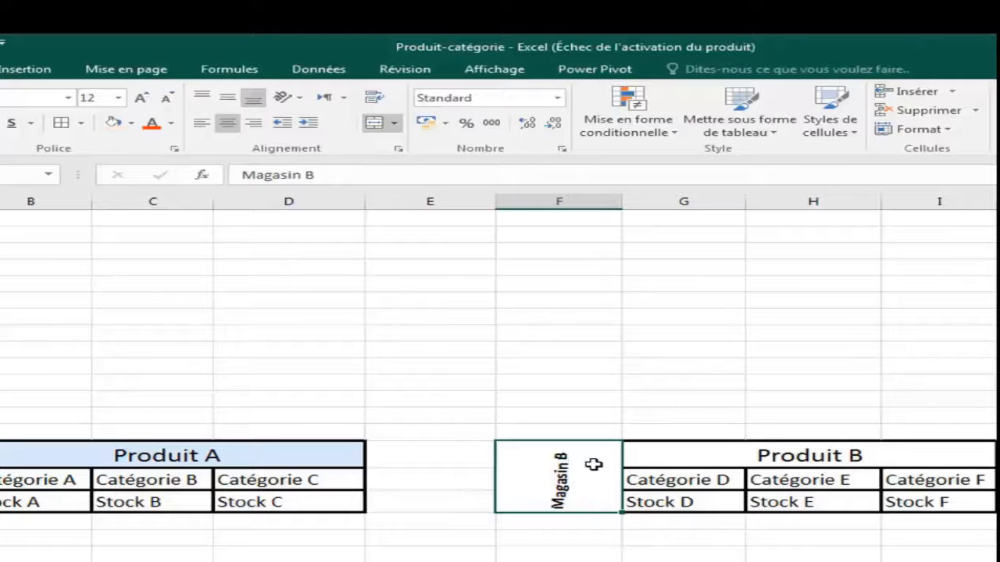
- Clear the Magasin B text from its merged cell
double_click(576, 490)
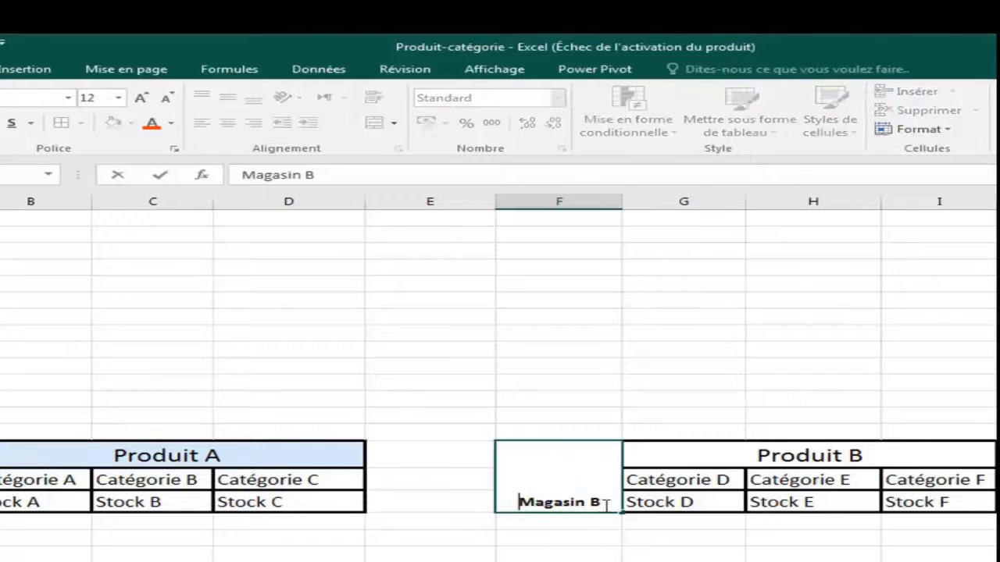
key(Escape)
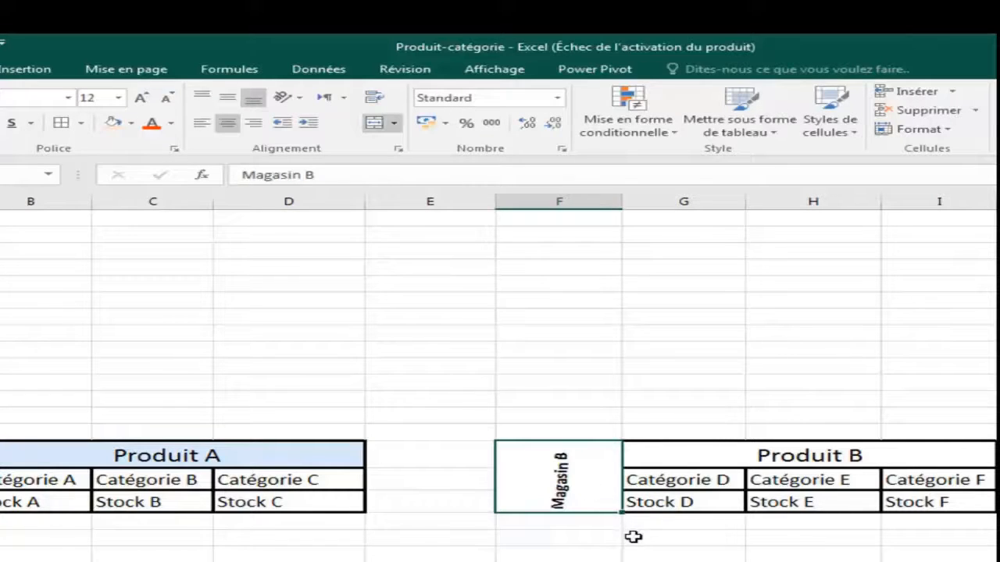
right_click(568, 468)
click(641, 560)
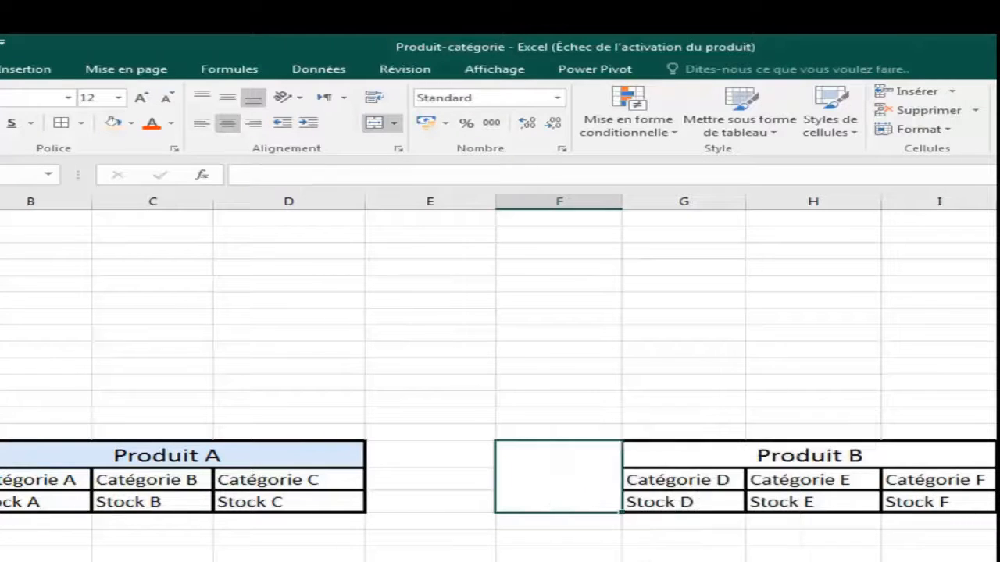
click(640, 561)
- Set the text orientation of the empty merged cell beside Produit B to 90 degrees in the cell format settings
click(569, 492)
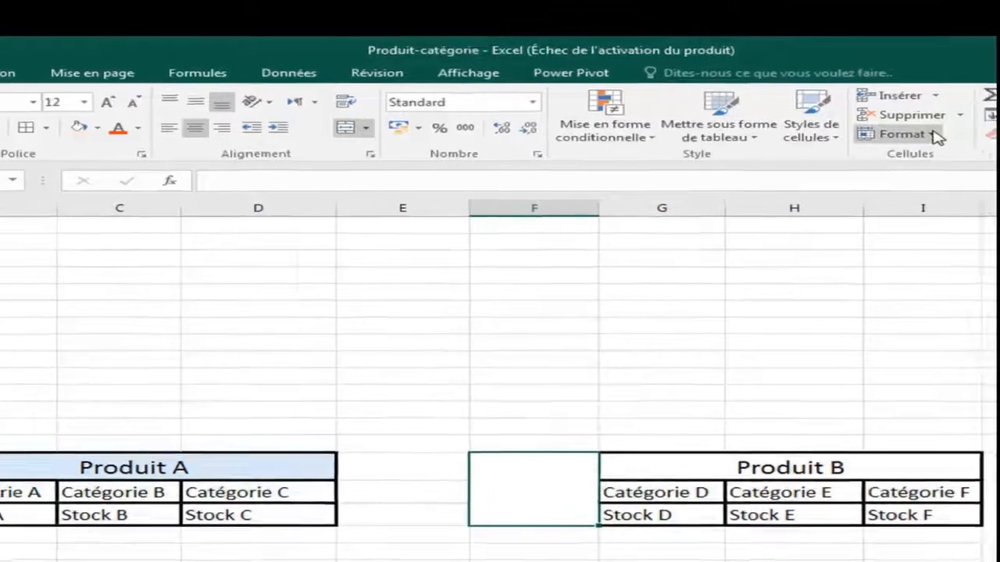
click(918, 129)
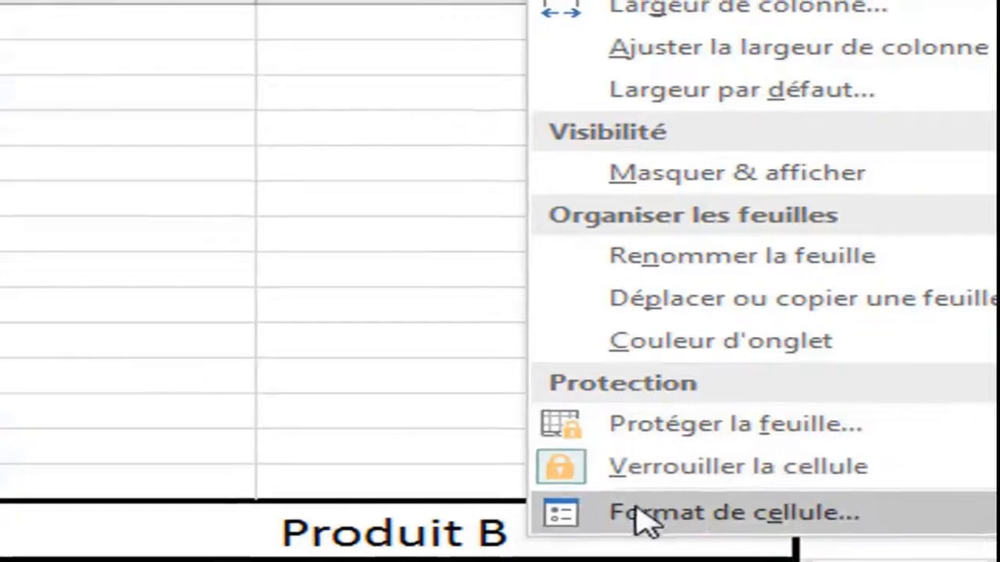
click(636, 516)
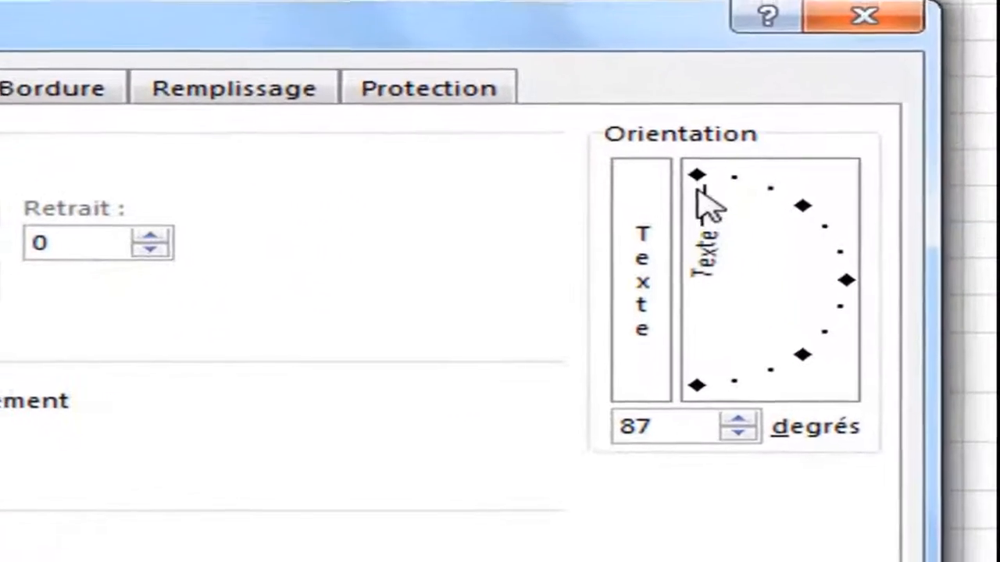
drag(790, 283, 816, 293)
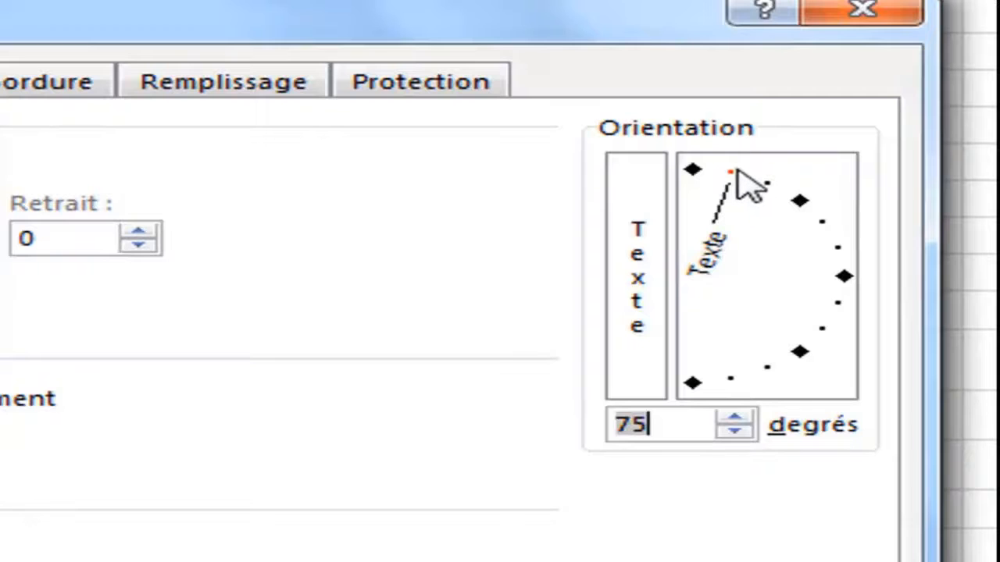
drag(736, 168, 699, 179)
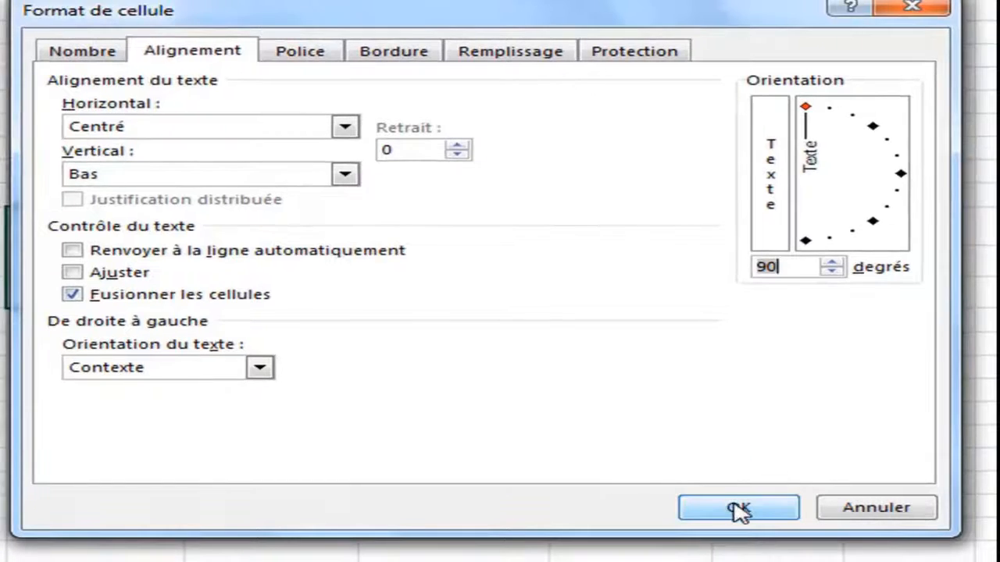
click(739, 509)
- Re-enter the label "Magasin B" in the merged vertical cell beside the Produit B table
double_click(110, 284)
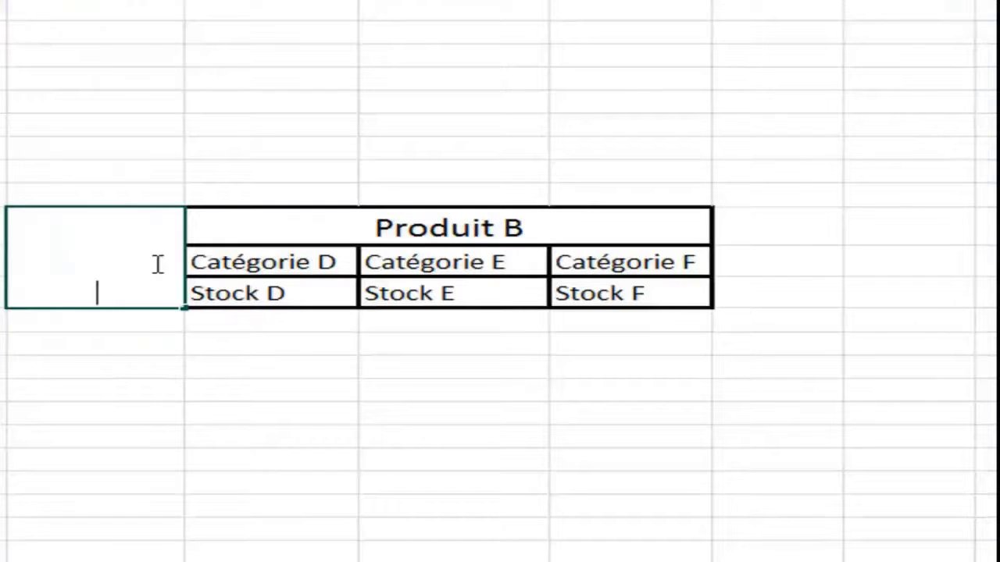
text(Maga)
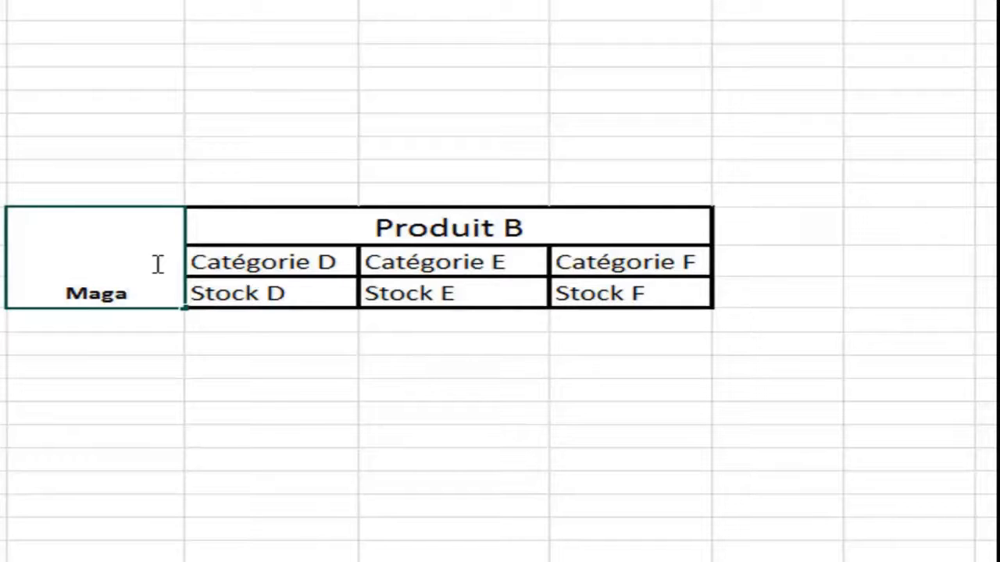
text(sin)
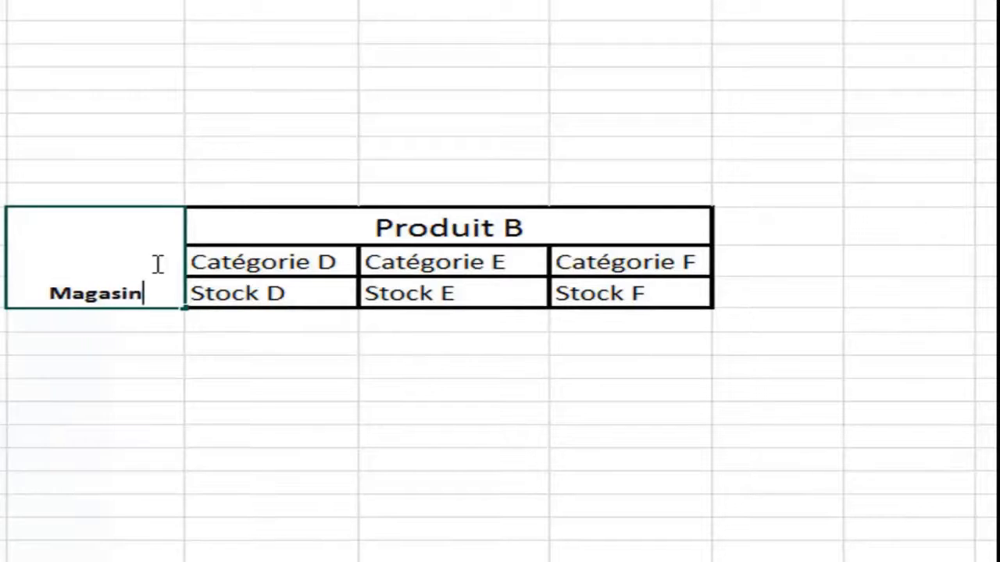
text( B)
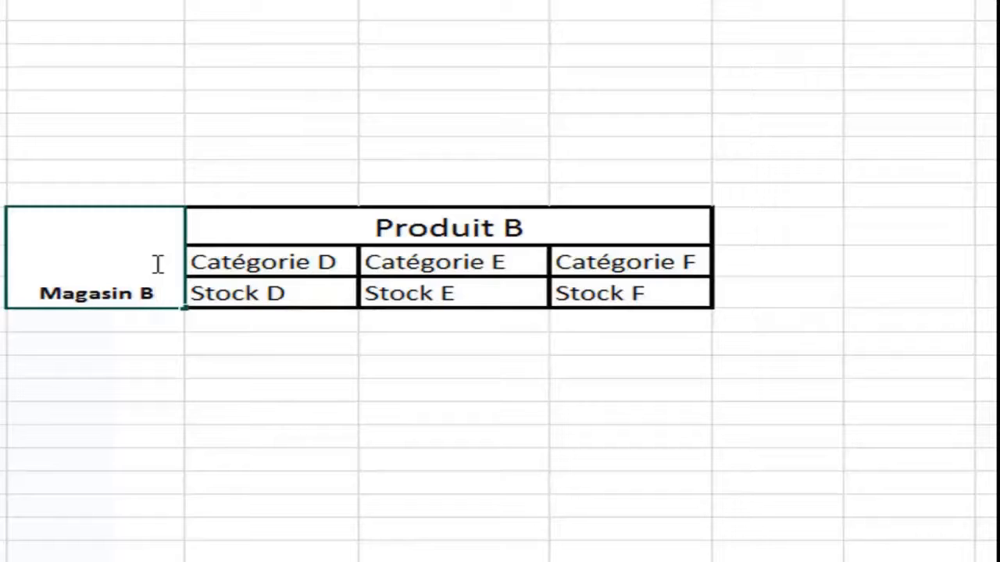
click(120, 196)
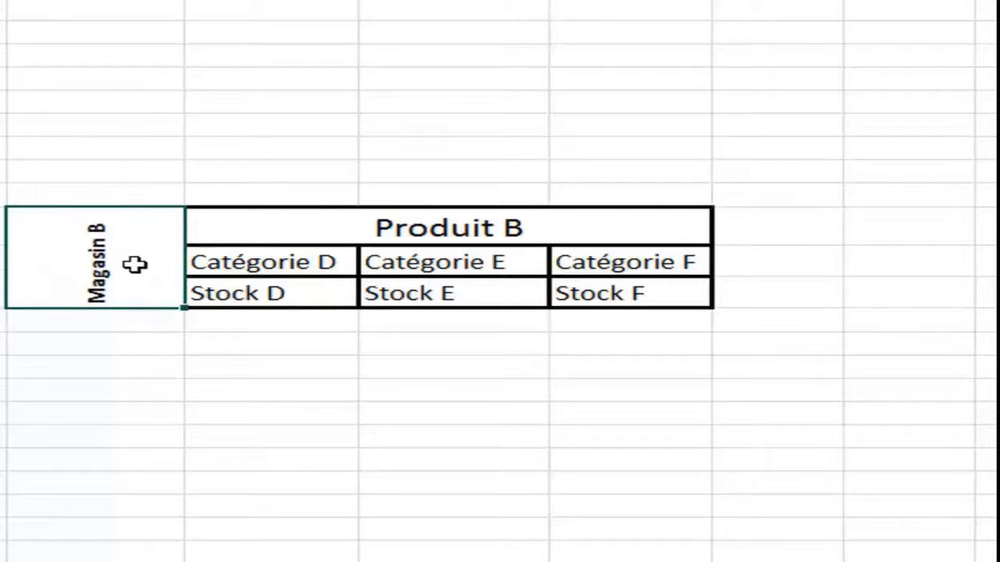
- Fill the merged Produit B title cell with the same light blue theme color as Produit A
click(290, 237)
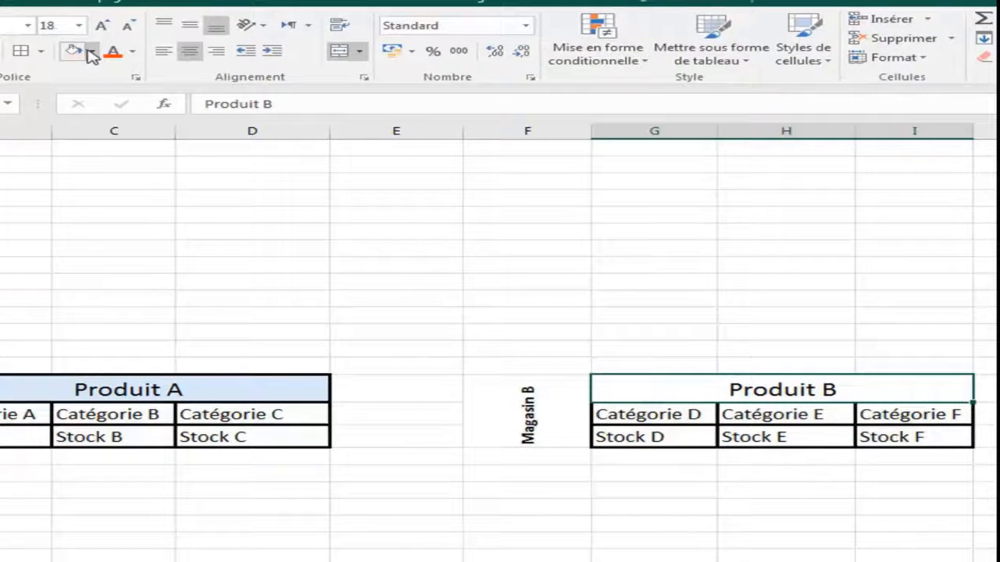
click(90, 52)
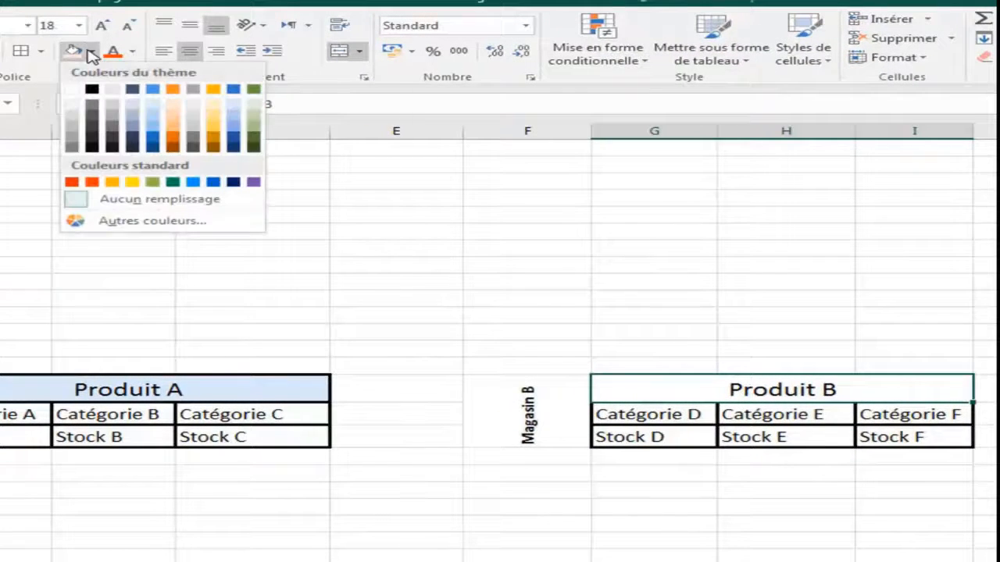
click(155, 118)
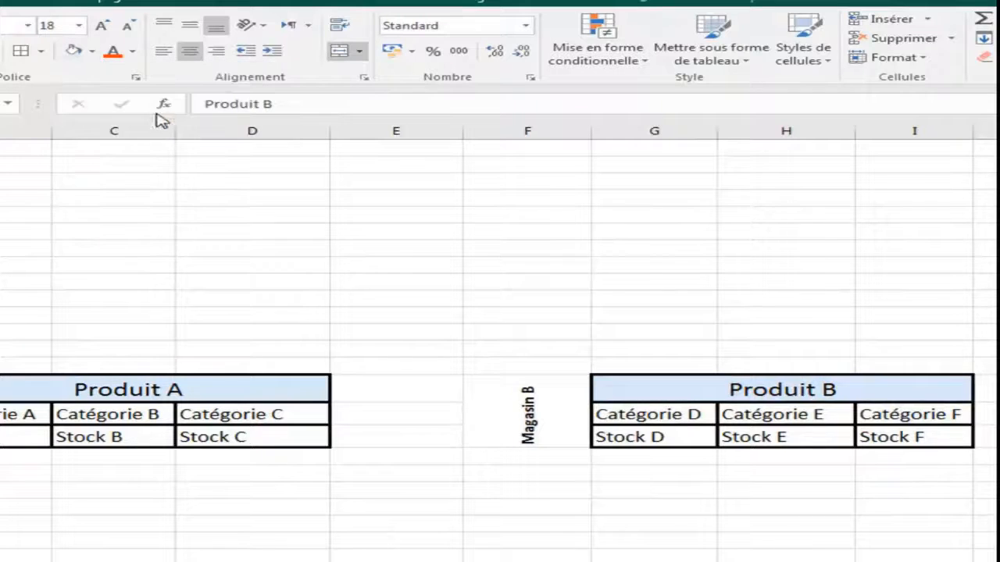
- Fill the merged Magasin B cell with a light orange theme color
click(574, 415)
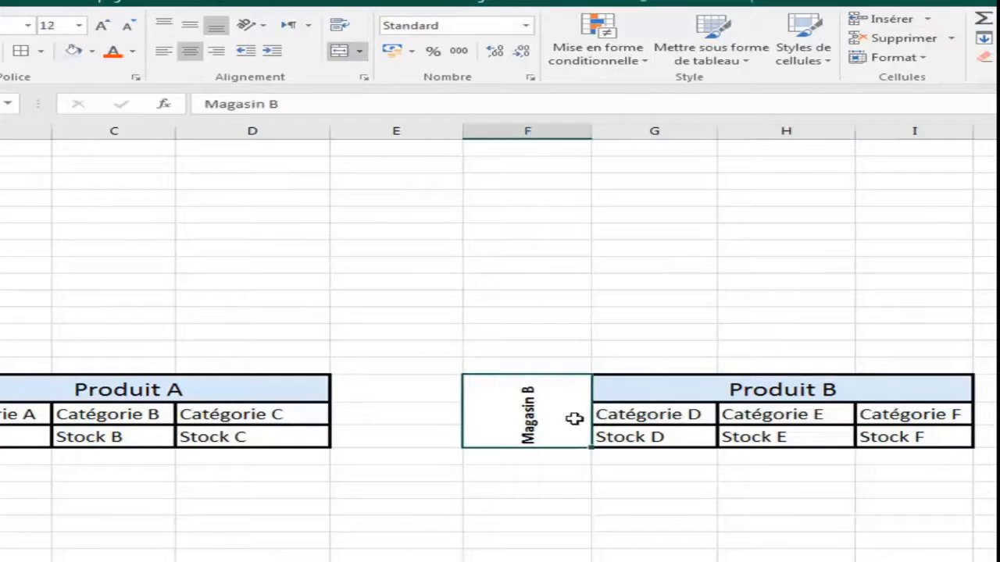
click(91, 52)
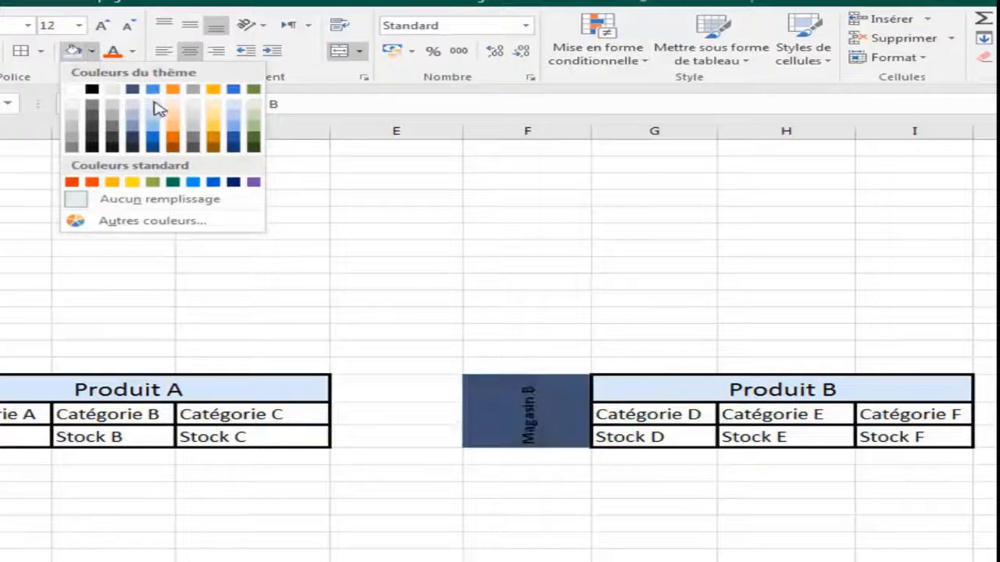
click(180, 115)
click(531, 314)
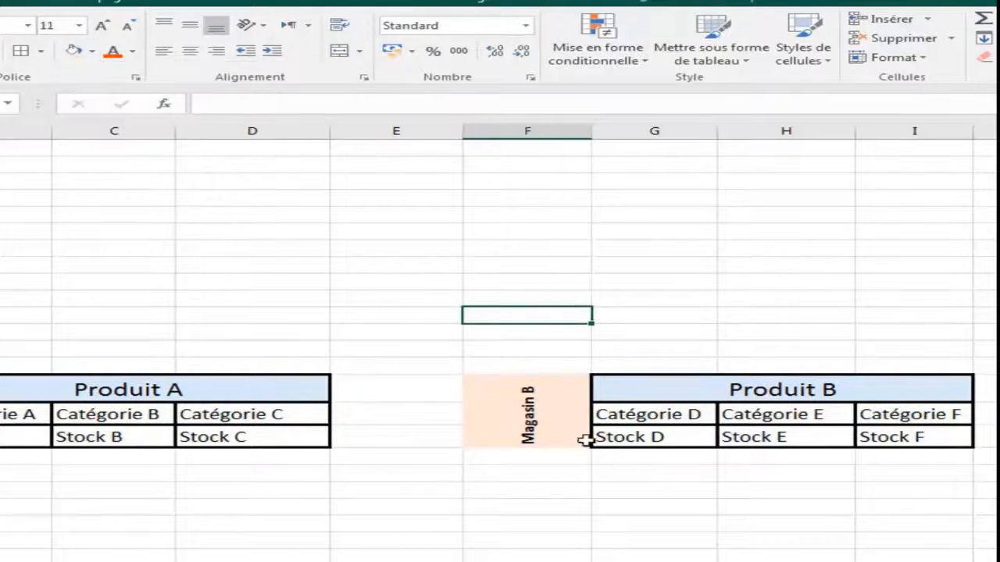
click(603, 545)
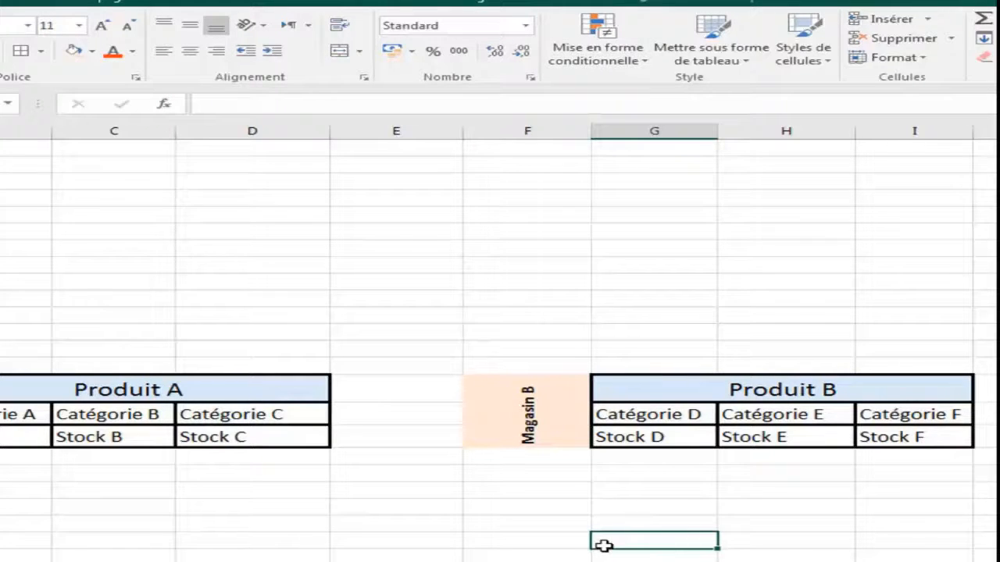